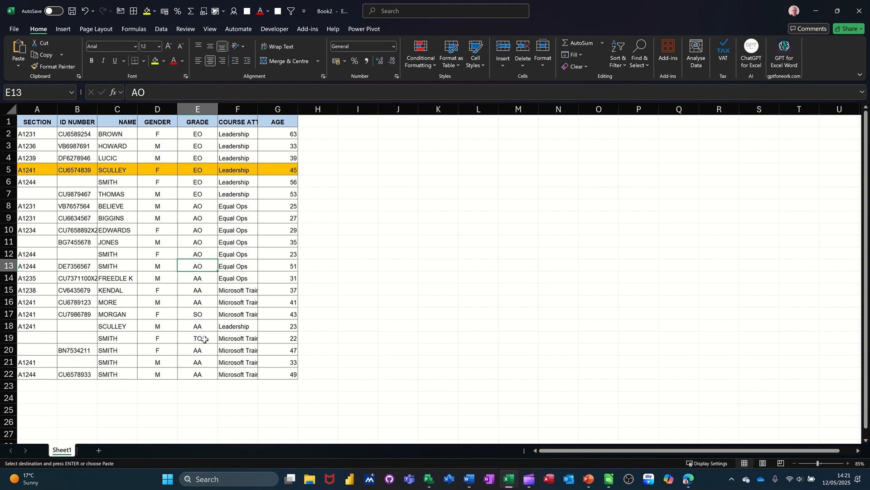
Fill the SO grade cell E17 and the TO grade cell E19 with yellow.
{"action": "left_click", "coordinate": [190, 315]}
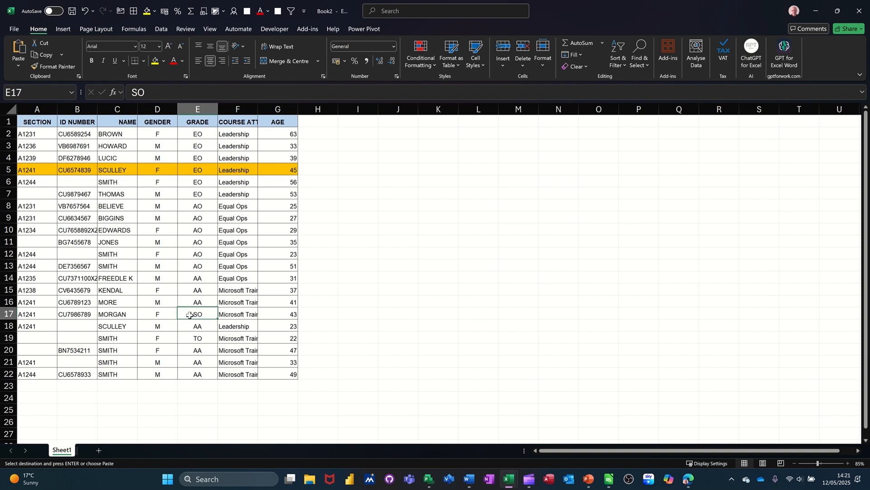
{"action": "left_click", "coordinate": [155, 62]}
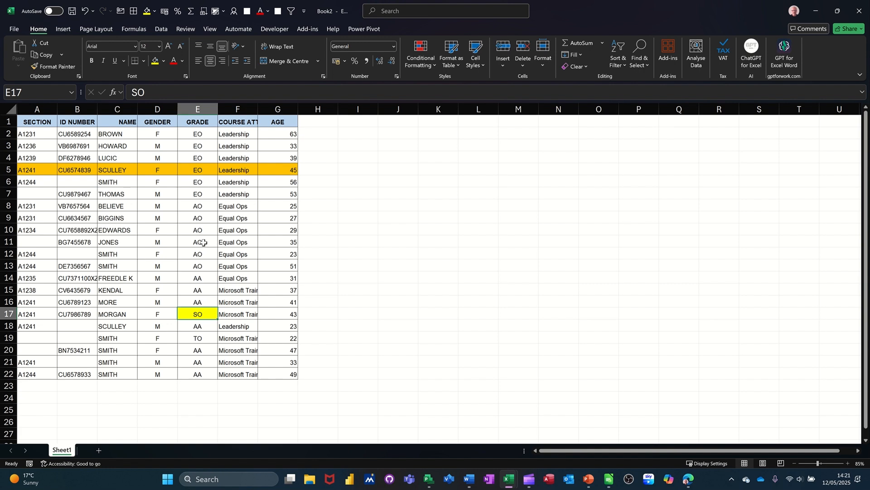
{"action": "left_click", "coordinate": [197, 338]}
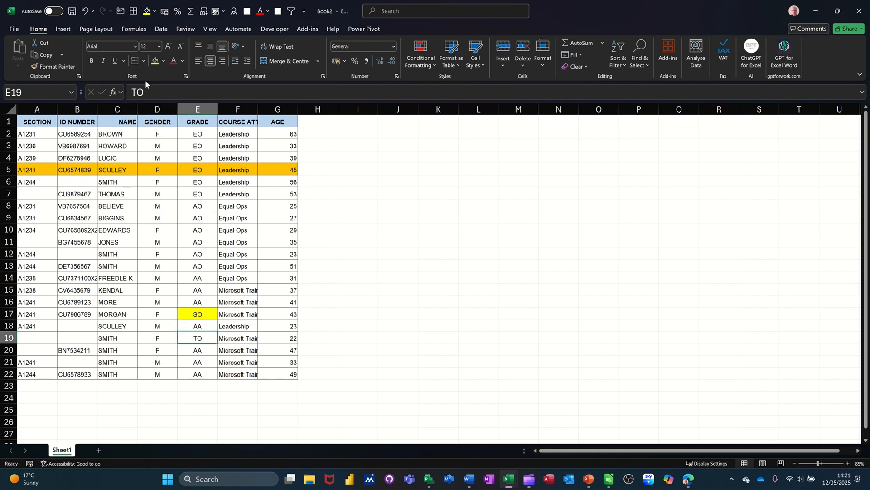
{"action": "left_click", "coordinate": [152, 62]}
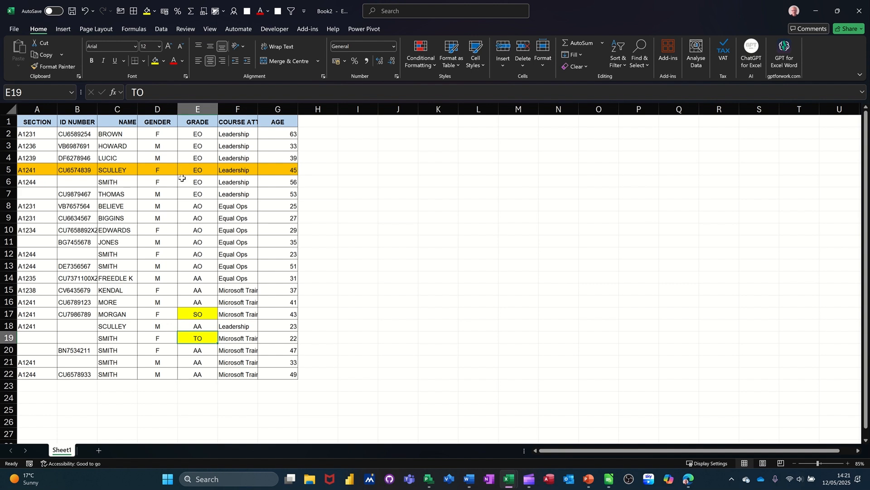
Sort the table by the Grade column, first A to Z and then Z to A.
{"action": "left_click", "coordinate": [203, 220]}
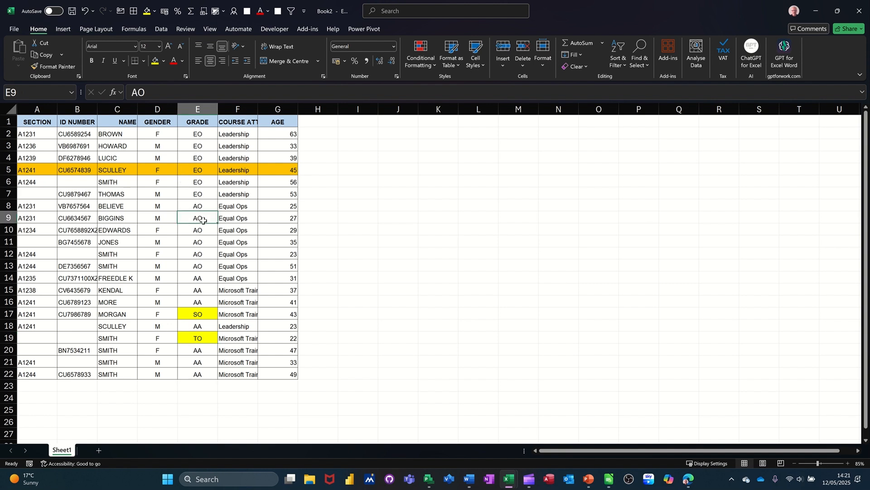
{"action": "left_click", "coordinate": [161, 30]}
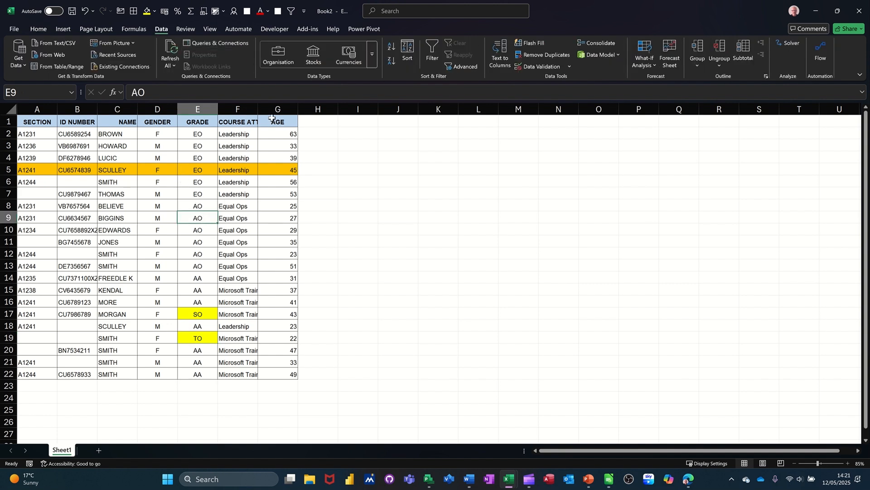
{"action": "left_click", "coordinate": [391, 50]}
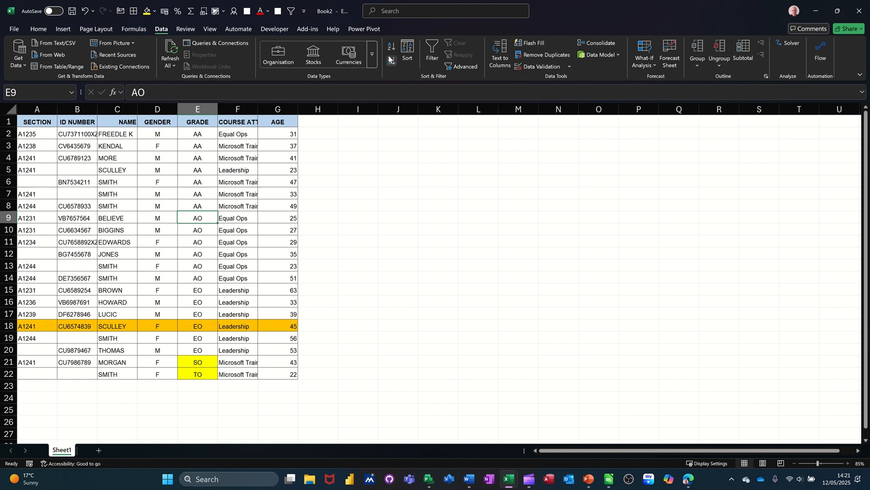
{"action": "left_click", "coordinate": [391, 59]}
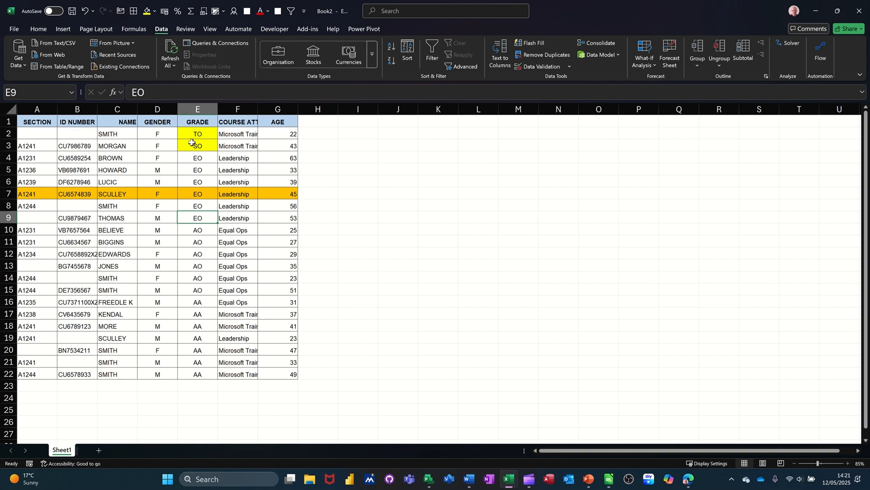
Change the grade in E11 to SO and fill that cell yellow.
{"action": "left_click", "coordinate": [190, 242]}
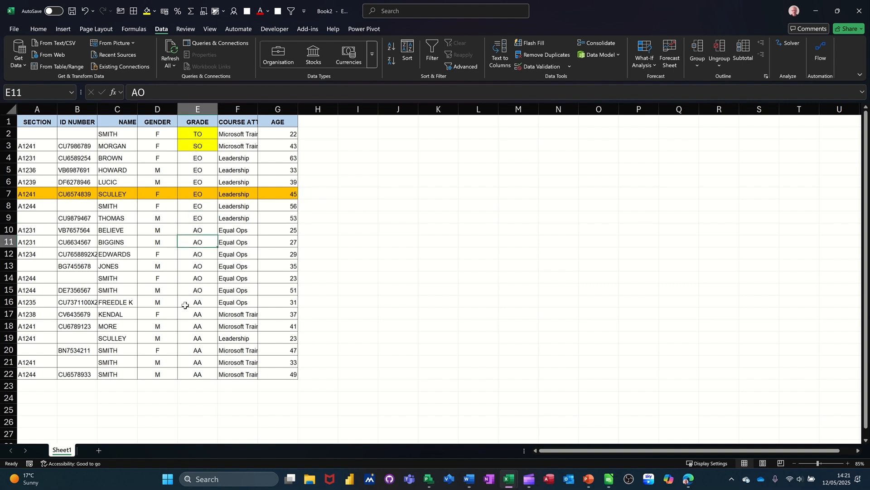
{"action": "type", "text": "S"}
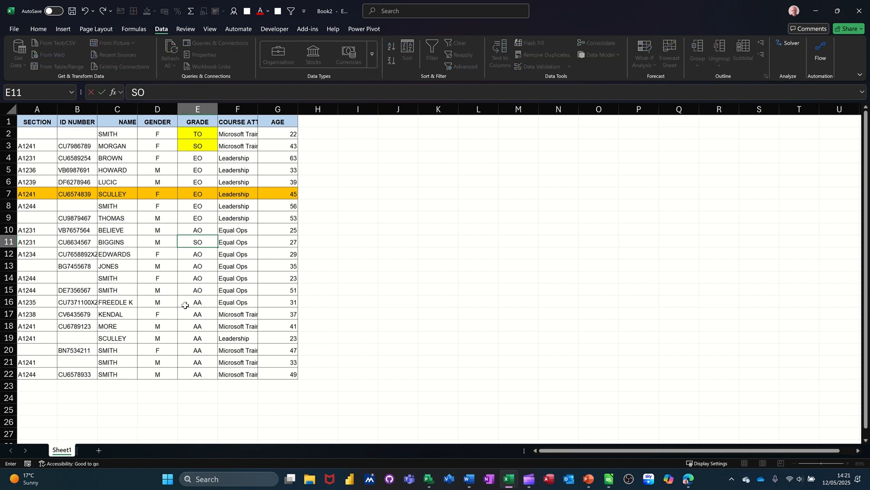
{"action": "left_click", "coordinate": [184, 305]}
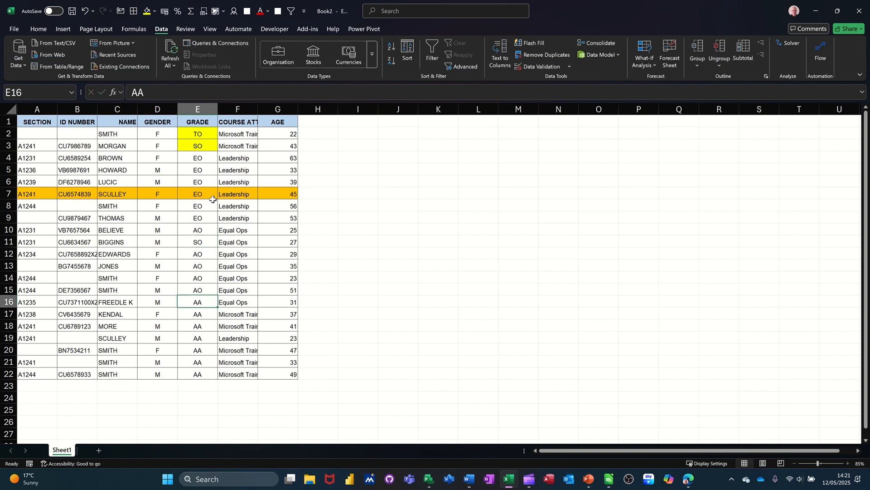
{"action": "left_click", "coordinate": [197, 243]}
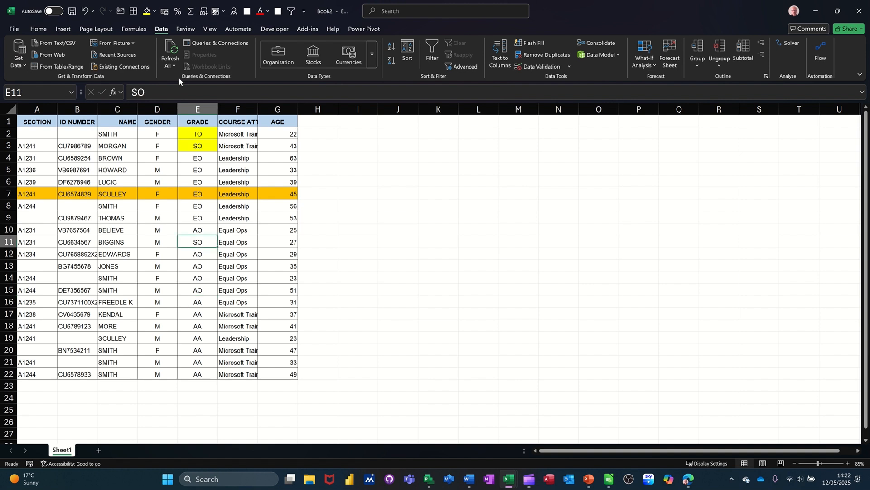
{"action": "left_click", "coordinate": [146, 11]}
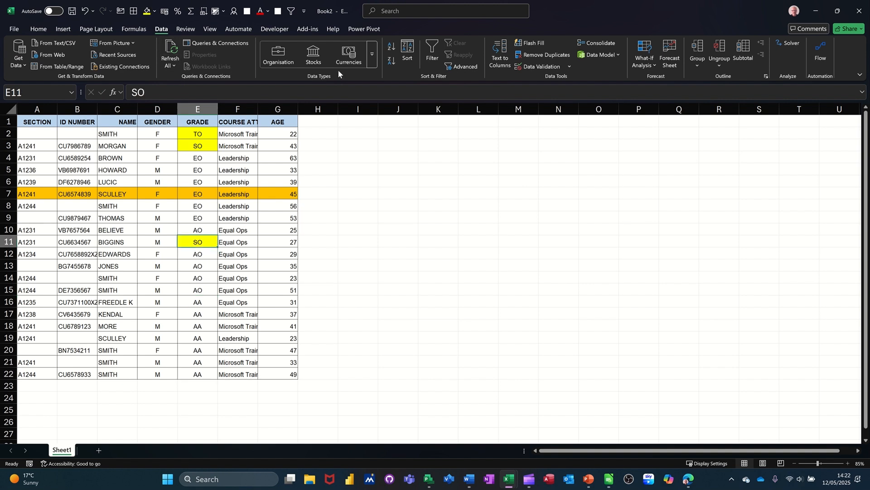
Re-sort the table by Grade, ascending and then descending.
{"action": "left_click", "coordinate": [389, 46]}
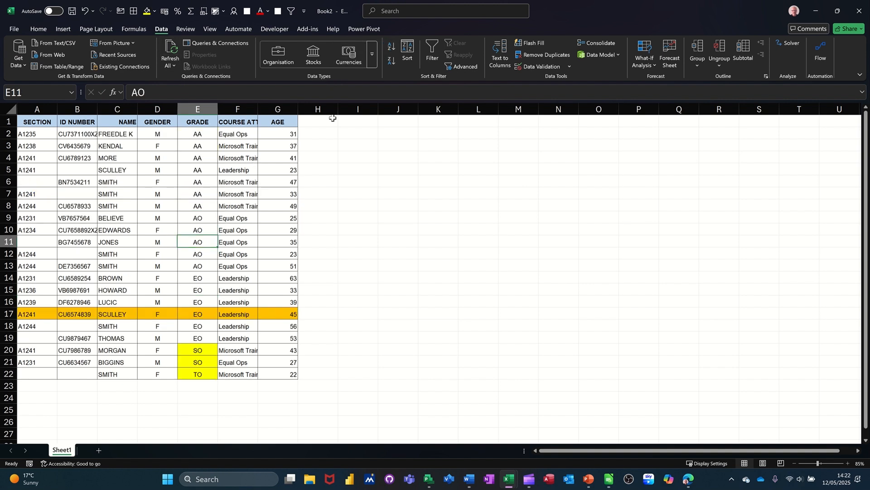
{"action": "left_click", "coordinate": [389, 63]}
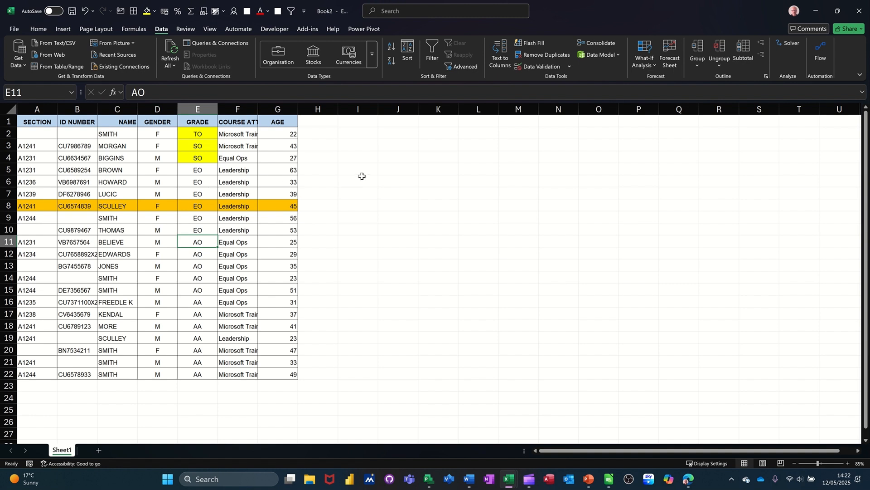
{"action": "left_click", "coordinate": [363, 122]}
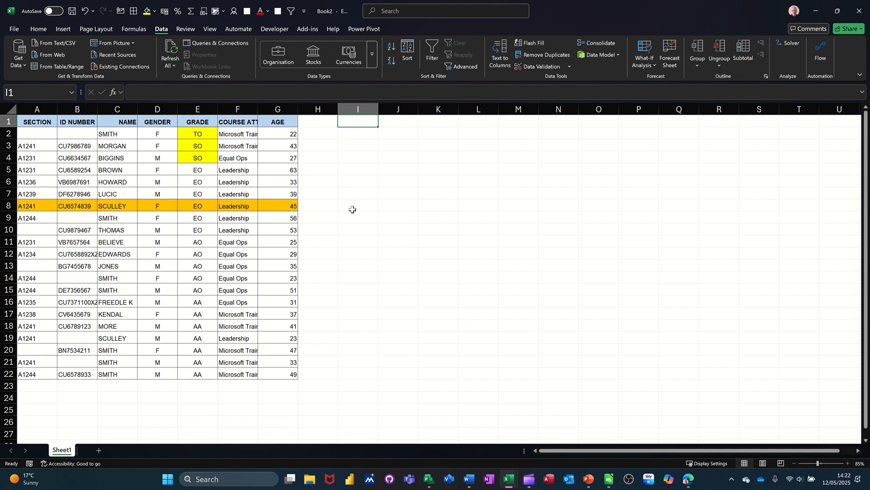
{"action": "type", "text": "SO"}
{"action": "key", "text": "Return"}
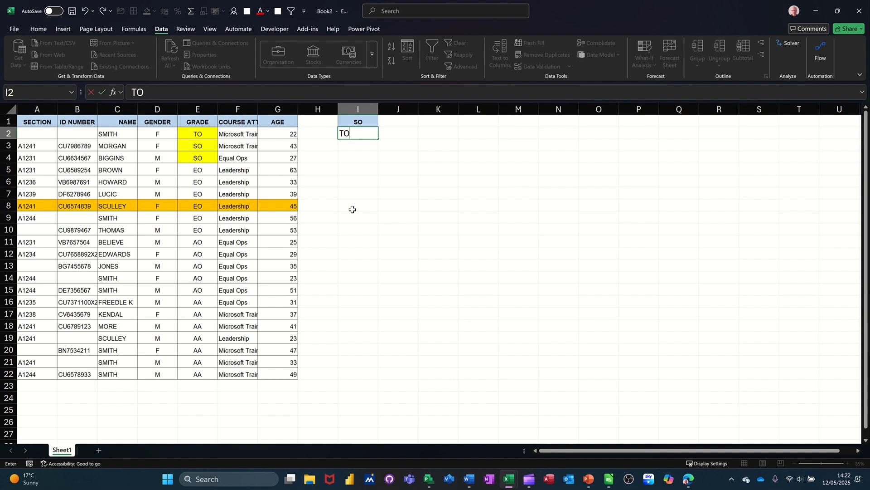
{"action": "key", "text": "Return"}
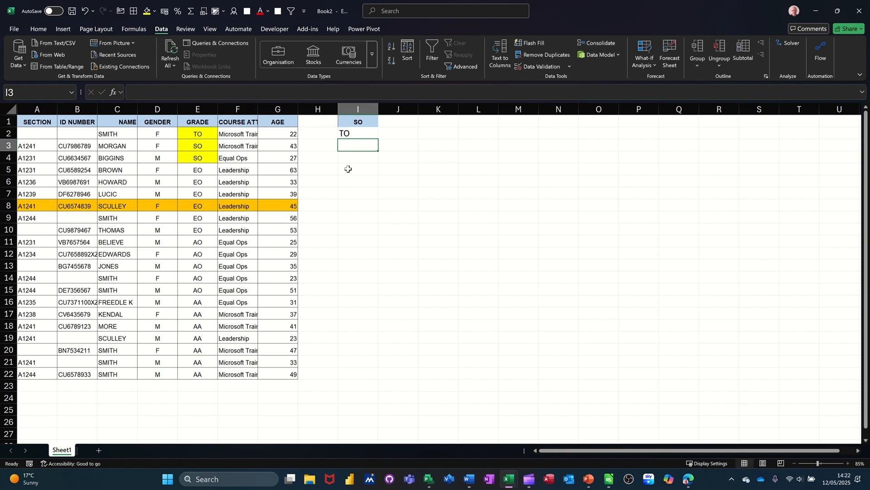
{"action": "left_click_drag", "start_coordinate": [354, 120], "coordinate": [356, 132]}
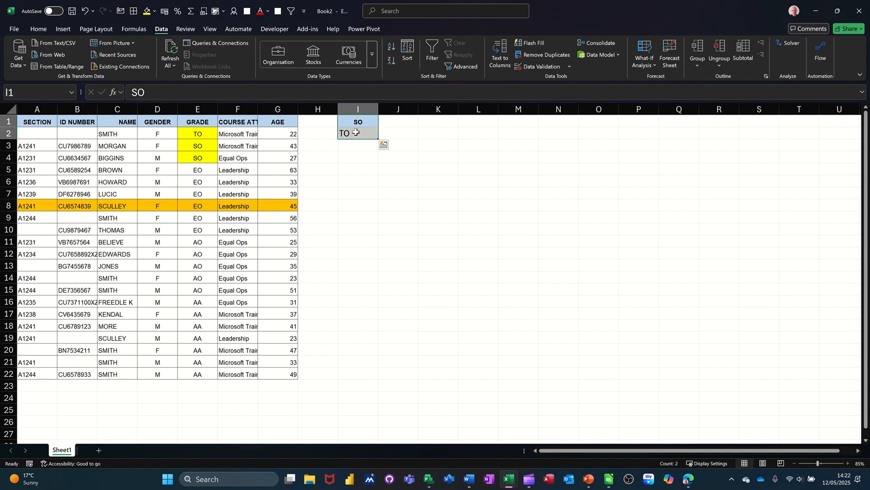
{"action": "key", "text": "Delete"}
Enter the grade order SO, TO, EO, AO, AA down cells K3 to K7.
{"action": "left_click", "coordinate": [440, 145]}
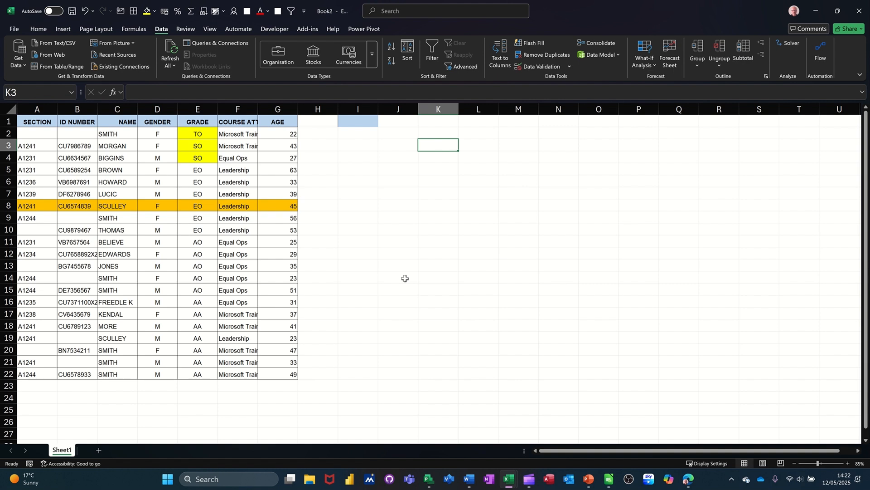
{"action": "type", "text": "SO"}
{"action": "key", "text": "Return"}
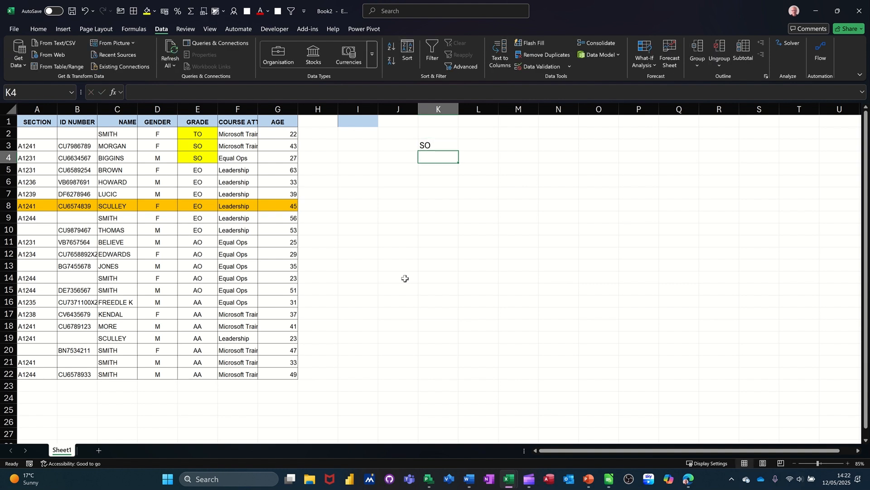
{"action": "type", "text": "TO"}
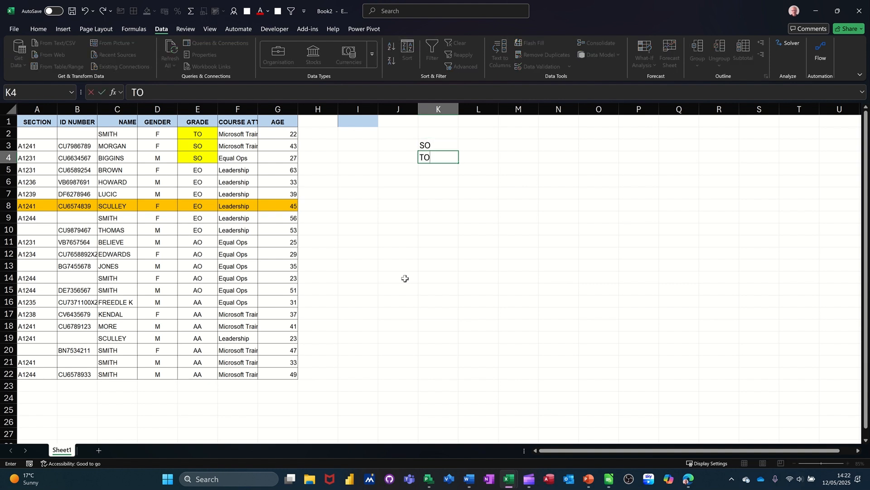
{"action": "key", "text": "Return"}
{"action": "type", "text": "EO"}
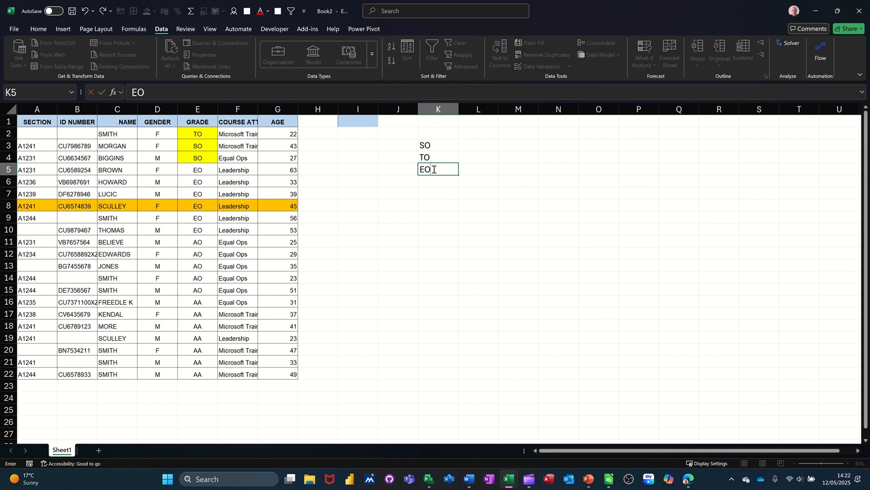
{"action": "key", "text": "Return"}
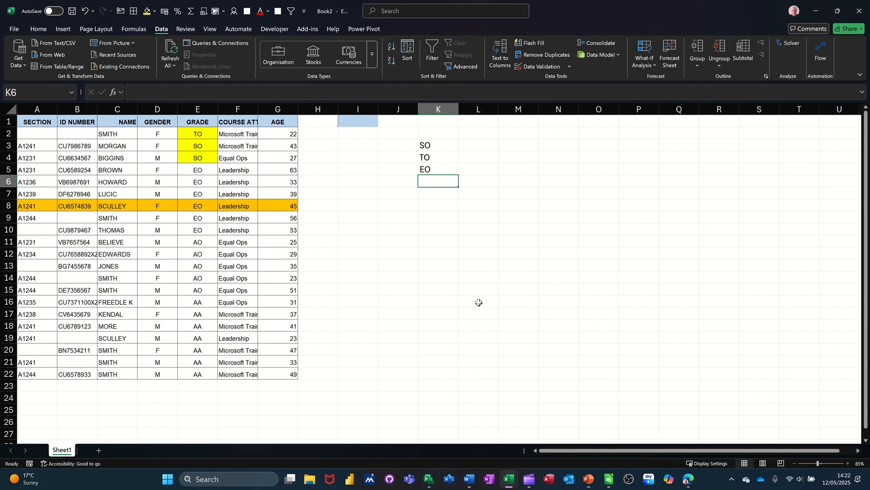
{"action": "type", "text": "AO"}
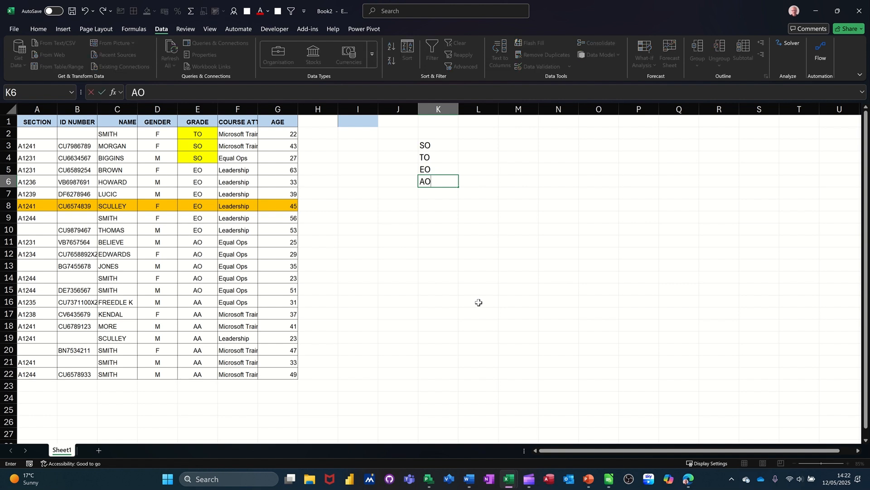
{"action": "key", "text": "Return"}
{"action": "type", "text": "AA"}
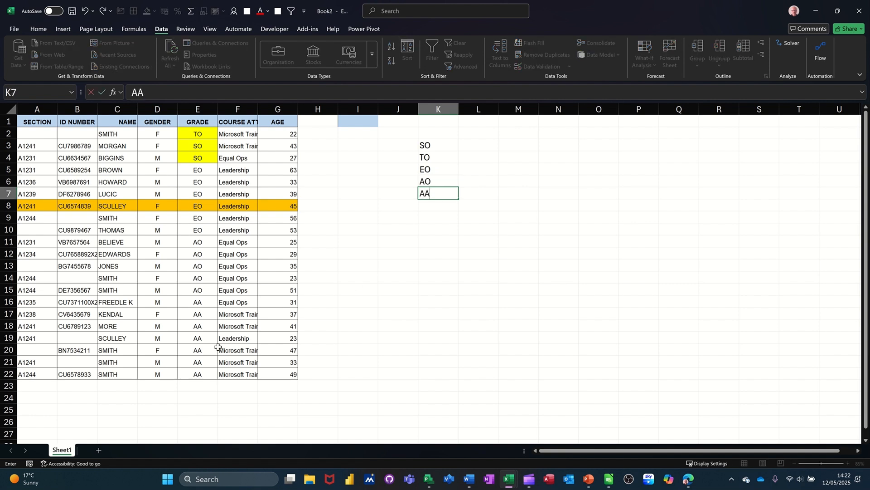
{"action": "left_click", "coordinate": [443, 266]}
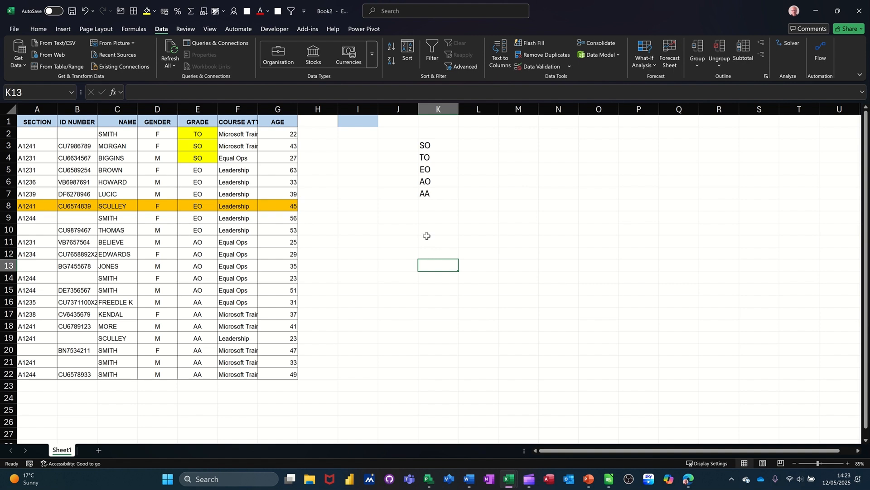
Select the grade list K3:K7 and run a spell check on it.
{"action": "left_click_drag", "start_coordinate": [435, 149], "coordinate": [437, 192]}
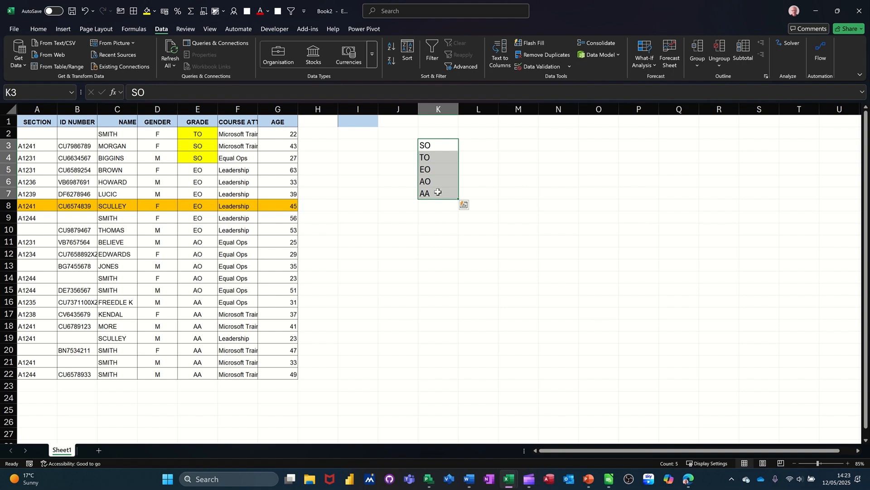
{"action": "key", "text": "F7"}
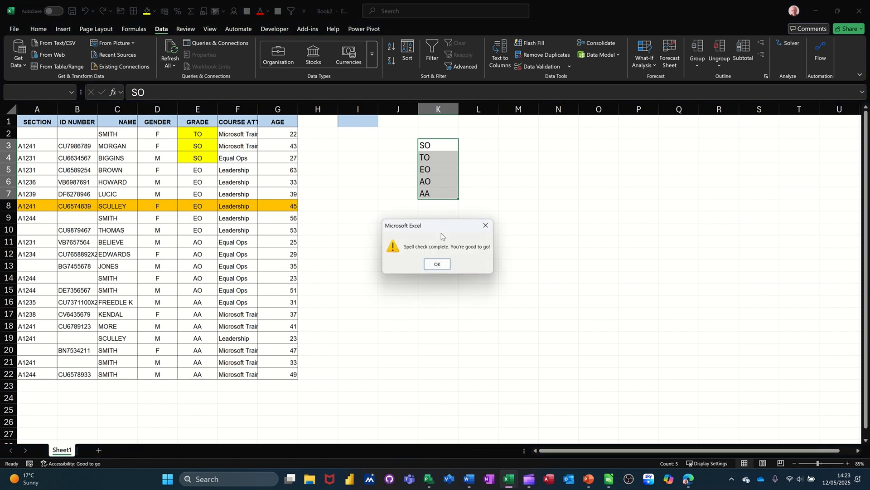
{"action": "left_click", "coordinate": [434, 262]}
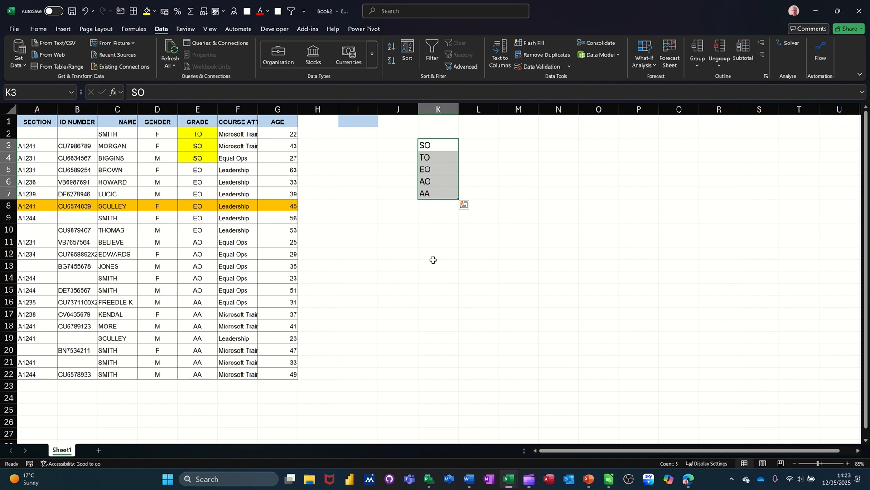
Import the grade list in K3:K7 as a new custom list through the advanced options, then clear cells K3:K7.
{"action": "left_click", "coordinate": [14, 29]}
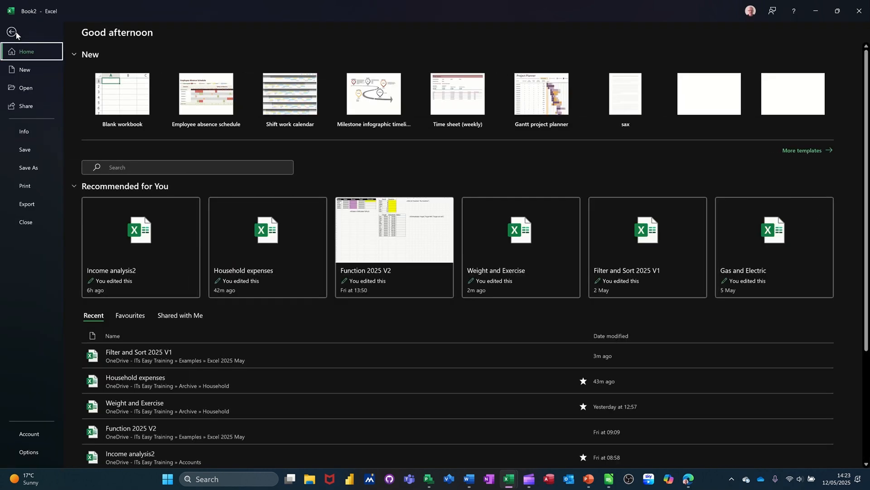
{"action": "left_click", "coordinate": [27, 452]}
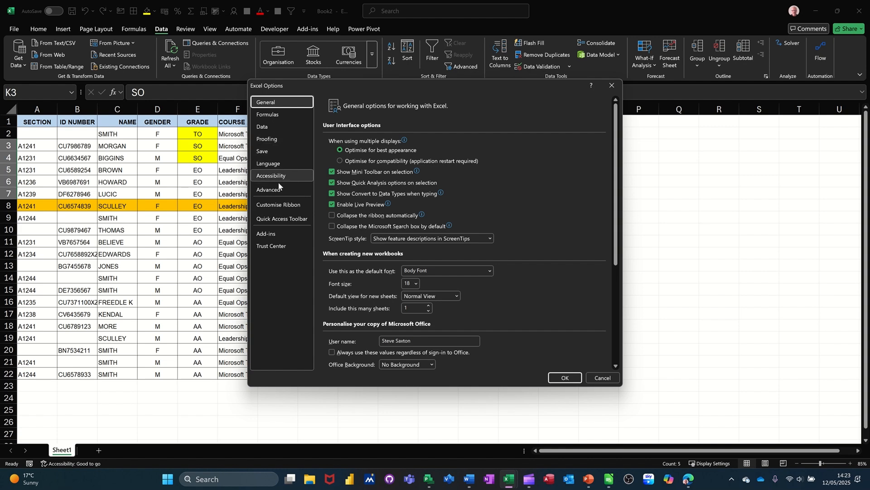
{"action": "left_click", "coordinate": [268, 191]}
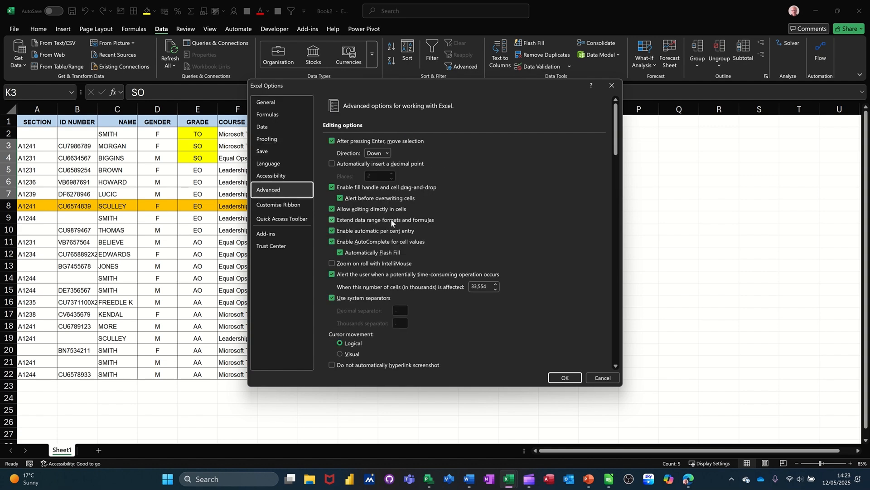
{"action": "left_click_drag", "start_coordinate": [615, 132], "coordinate": [619, 345]}
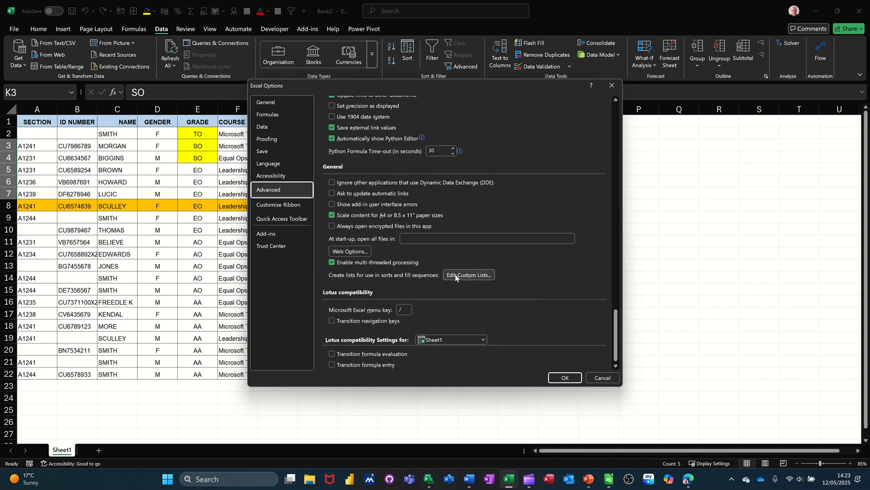
{"action": "left_click", "coordinate": [455, 274]}
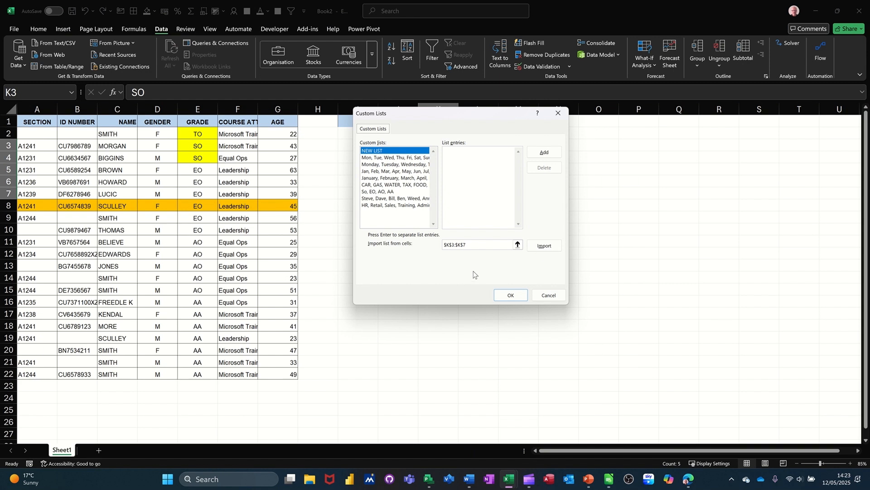
{"action": "left_click", "coordinate": [544, 246]}
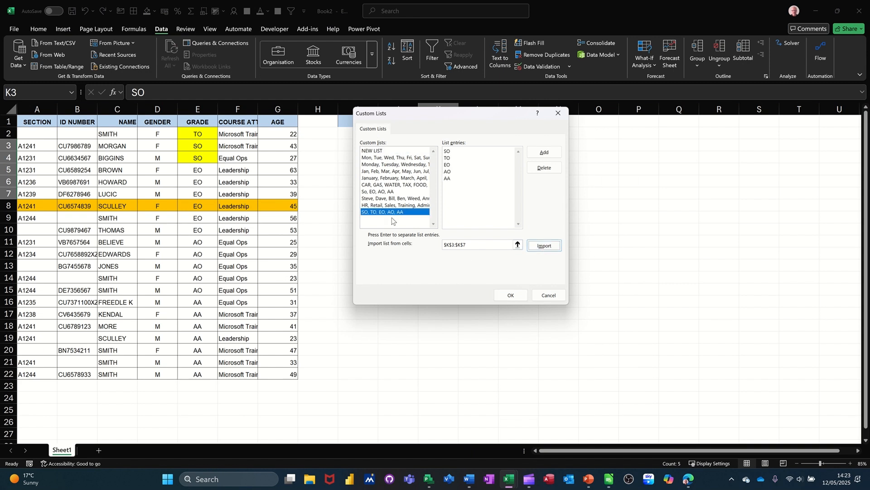
{"action": "left_click", "coordinate": [509, 295]}
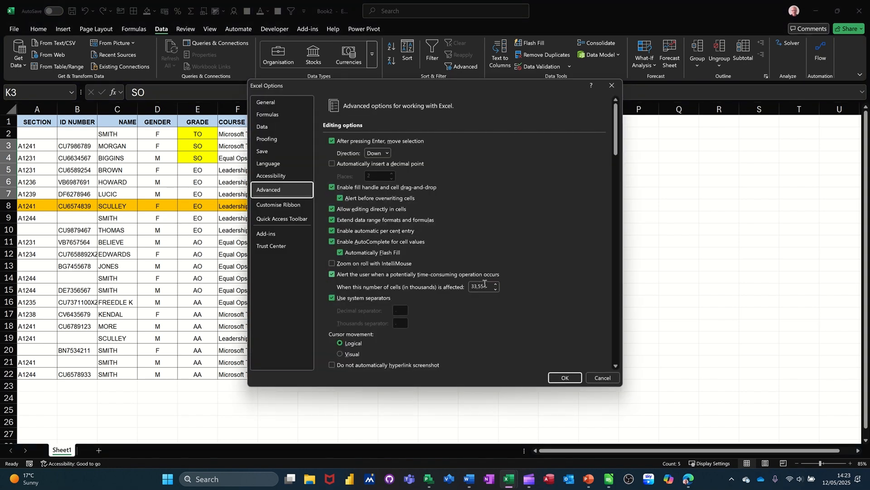
{"action": "left_click", "coordinate": [564, 378]}
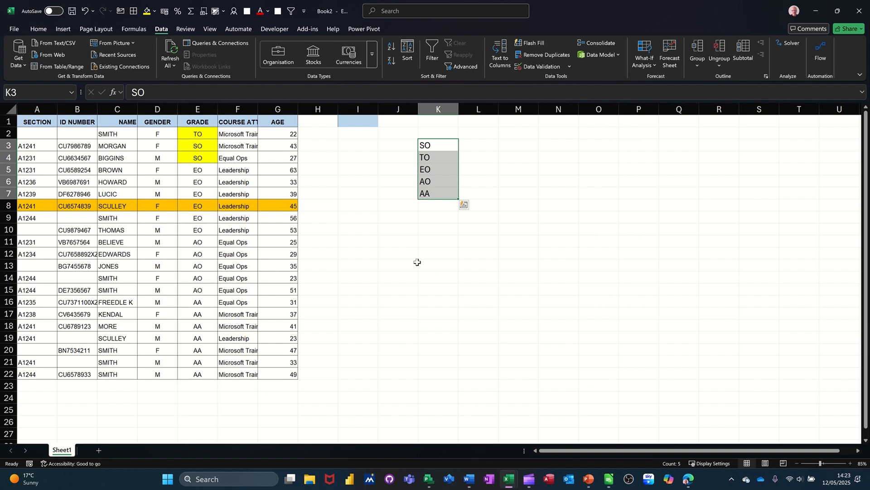
{"action": "key", "text": "Delete"}
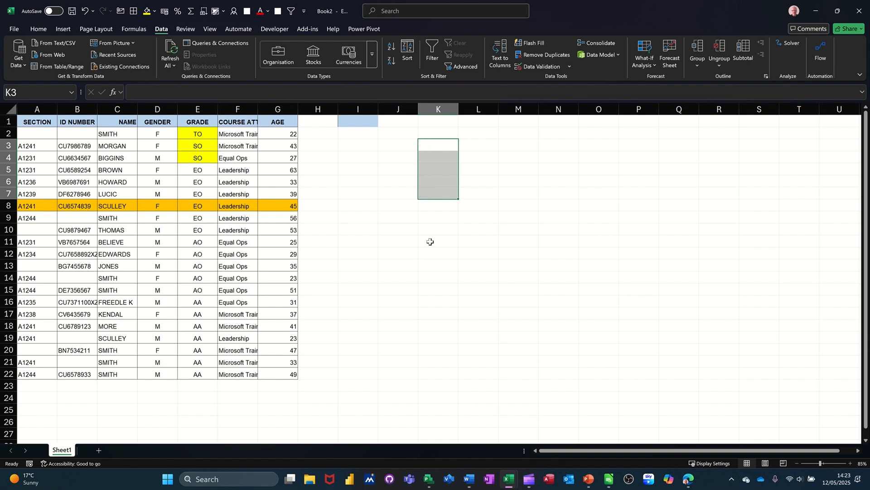
Sort the staff table by Grade using the custom order SO, TO, EO, AO, AA.
{"action": "left_click", "coordinate": [201, 169]}
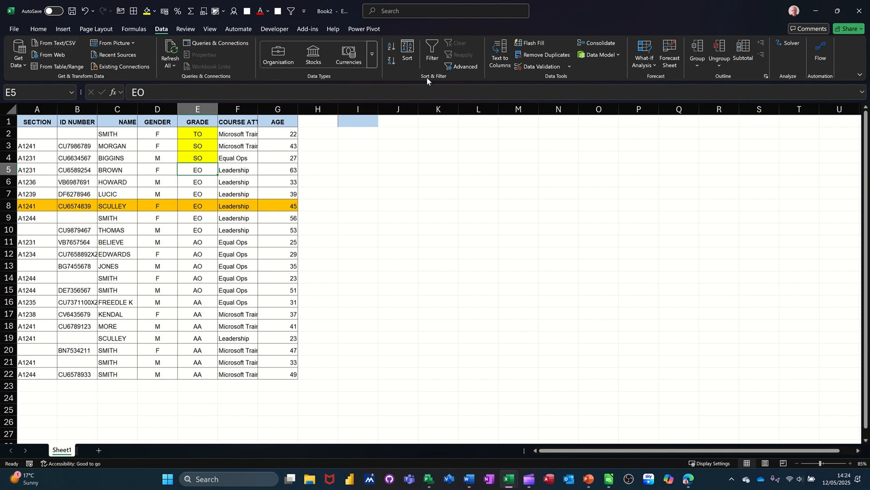
{"action": "left_click", "coordinate": [408, 51]}
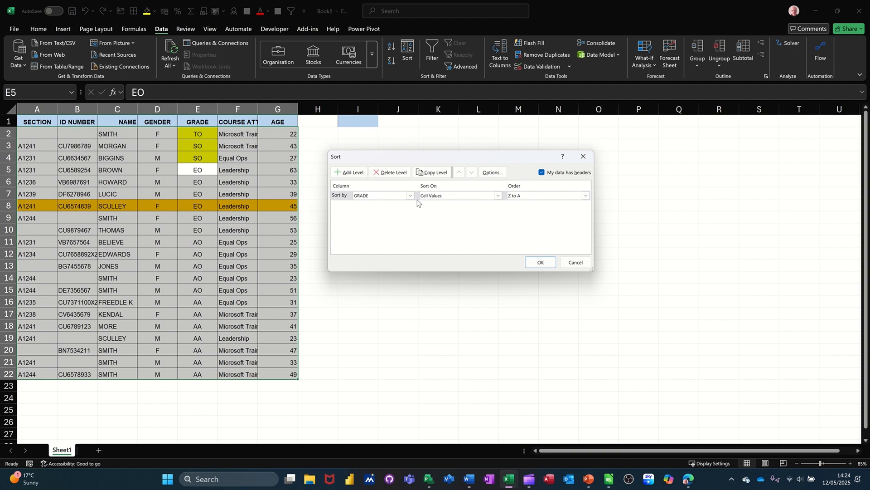
{"action": "left_click", "coordinate": [538, 197]}
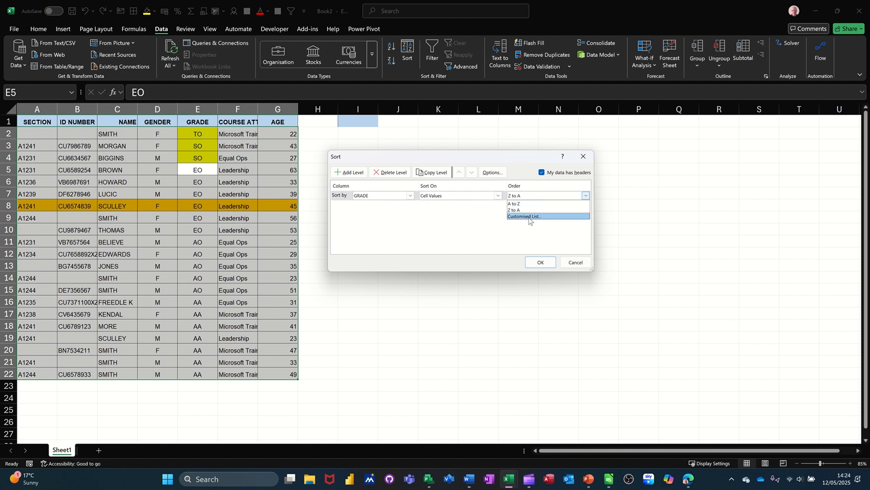
{"action": "left_click", "coordinate": [529, 217]}
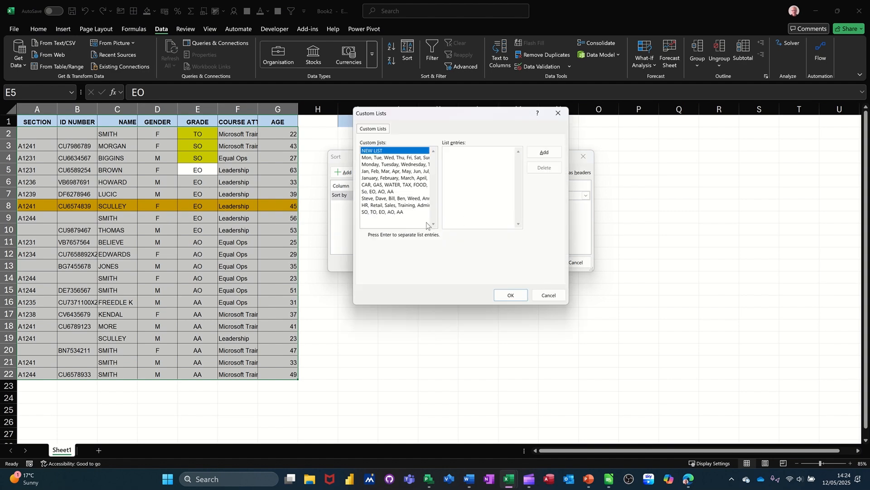
{"action": "left_click", "coordinate": [380, 212]}
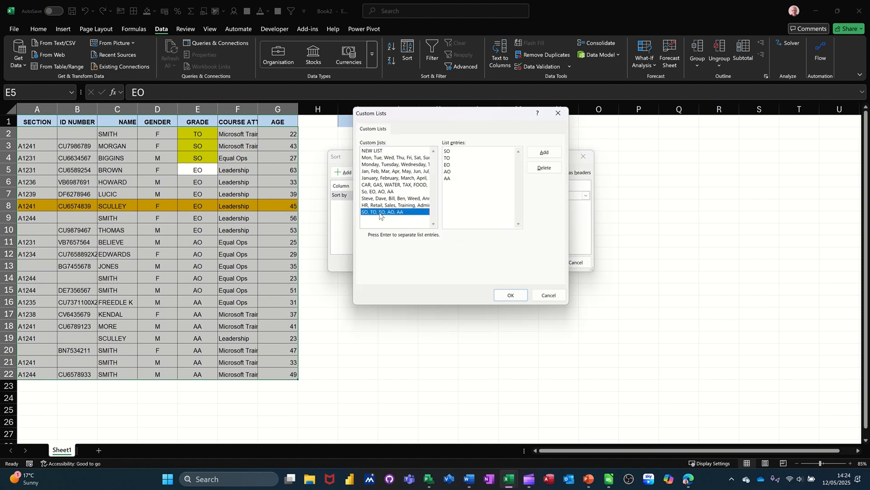
{"action": "left_click", "coordinate": [509, 295]}
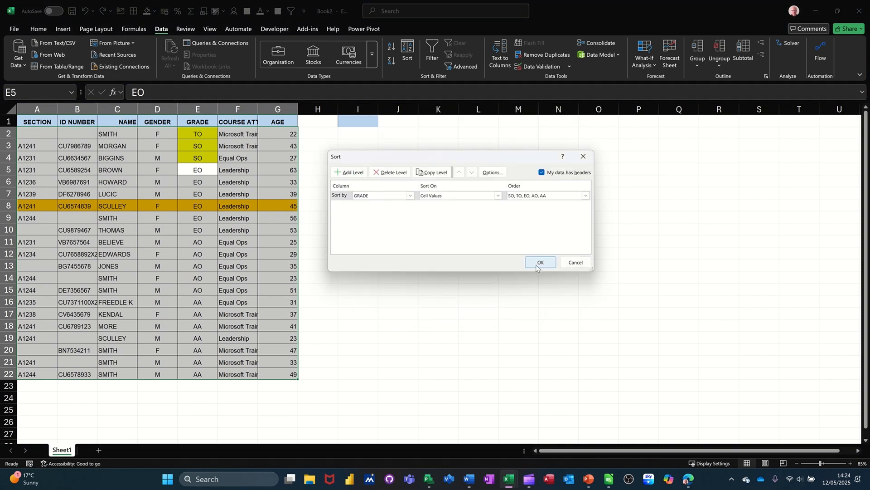
{"action": "left_click", "coordinate": [539, 263]}
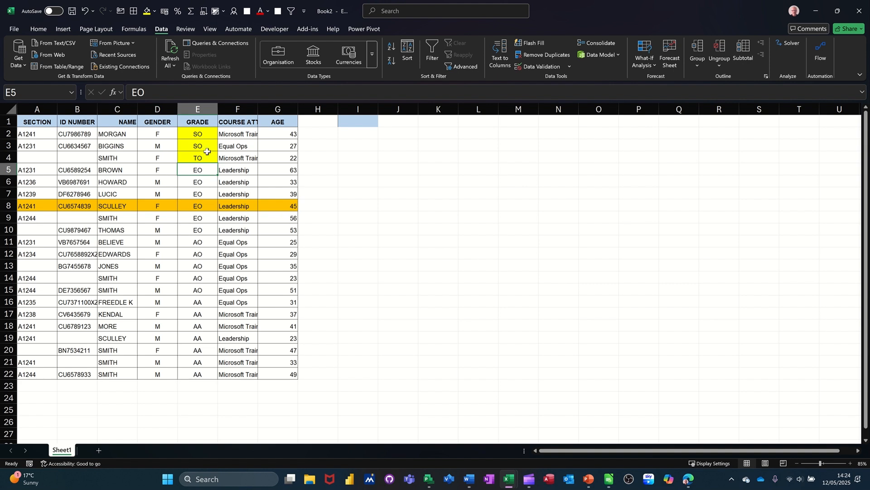
Copy the grades in E2:E16 and paste them into a new blank workbook.
{"action": "left_click_drag", "start_coordinate": [193, 135], "coordinate": [191, 303]}
{"action": "key", "text": "ctrl+c"}
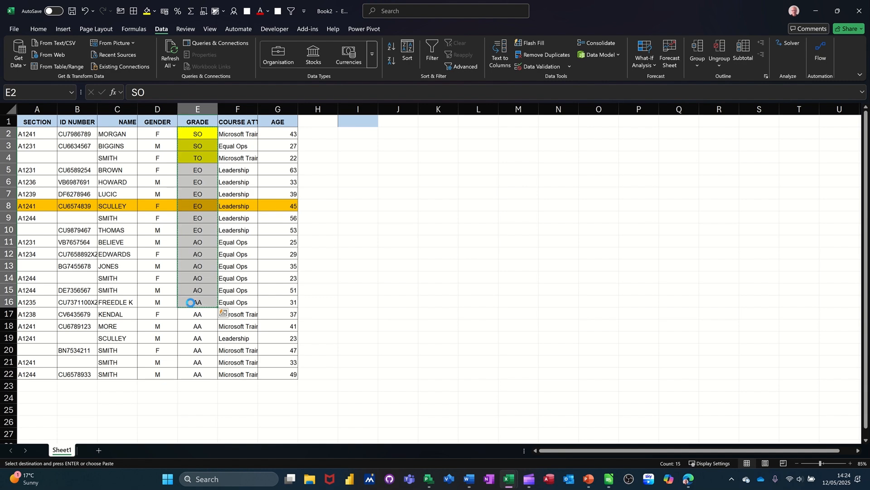
{"action": "key", "text": "ctrl+n"}
{"action": "key", "text": "ctrl+v"}
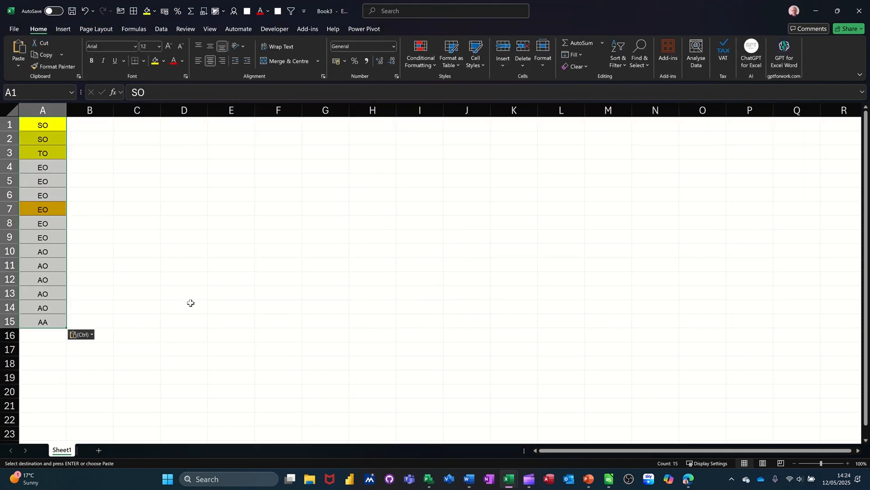
Sort the pasted grades Z to A.
{"action": "left_click", "coordinate": [54, 181]}
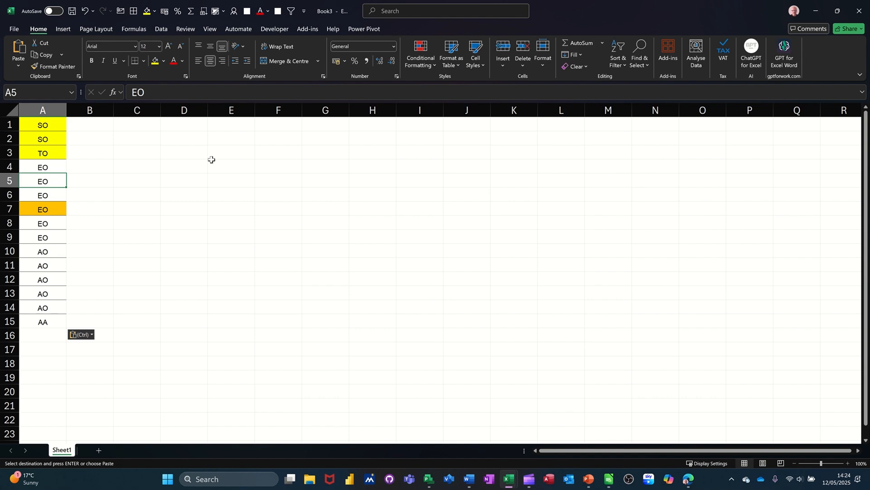
{"action": "left_click", "coordinate": [161, 30]}
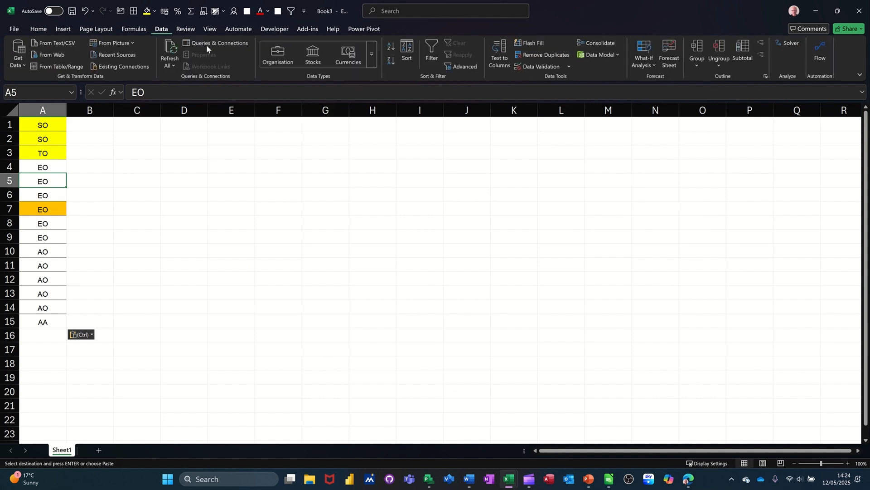
{"action": "left_click", "coordinate": [391, 45]}
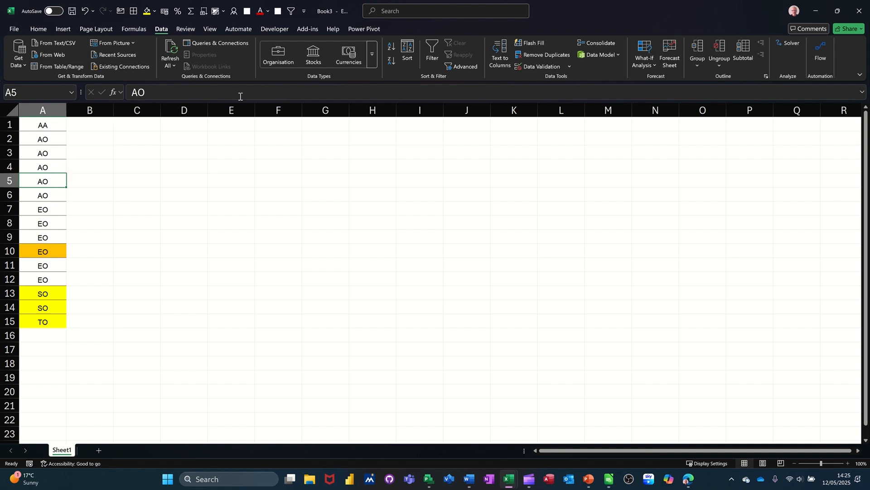
Sort the pasted grades in column A by the custom list SO, TO, EO, AO, AA.
{"action": "left_click", "coordinate": [408, 53]}
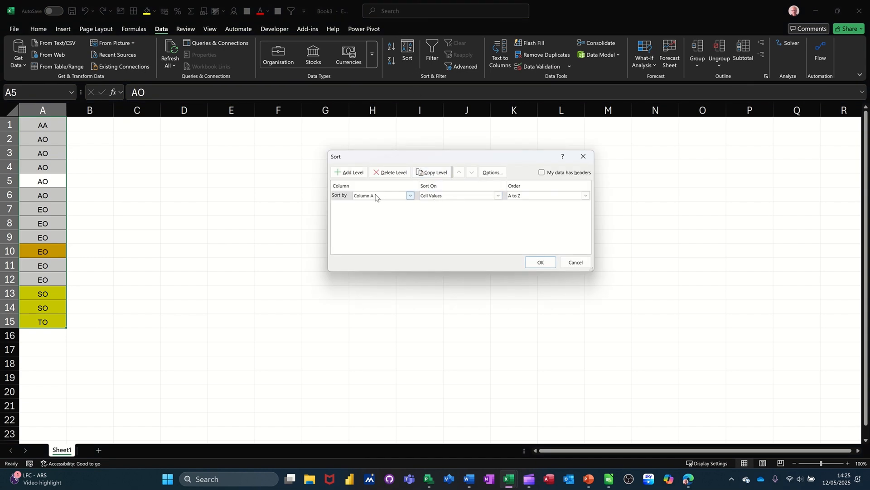
{"action": "left_click", "coordinate": [539, 198]}
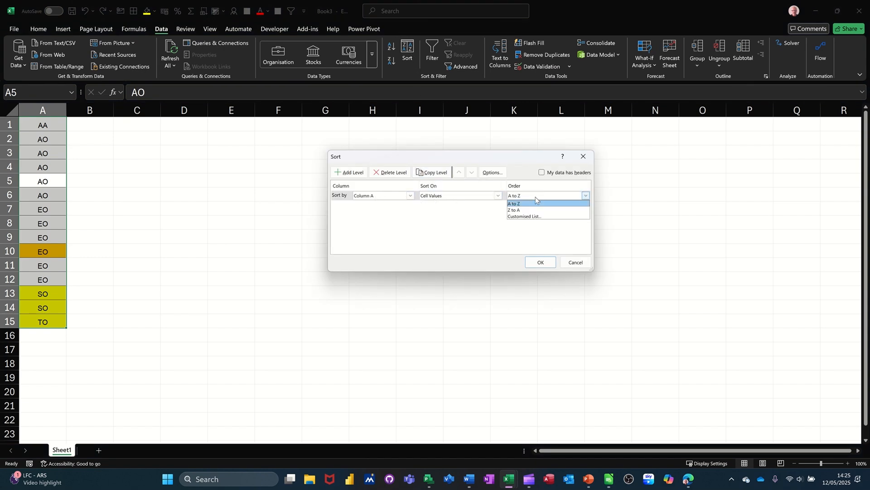
{"action": "left_click", "coordinate": [522, 219]}
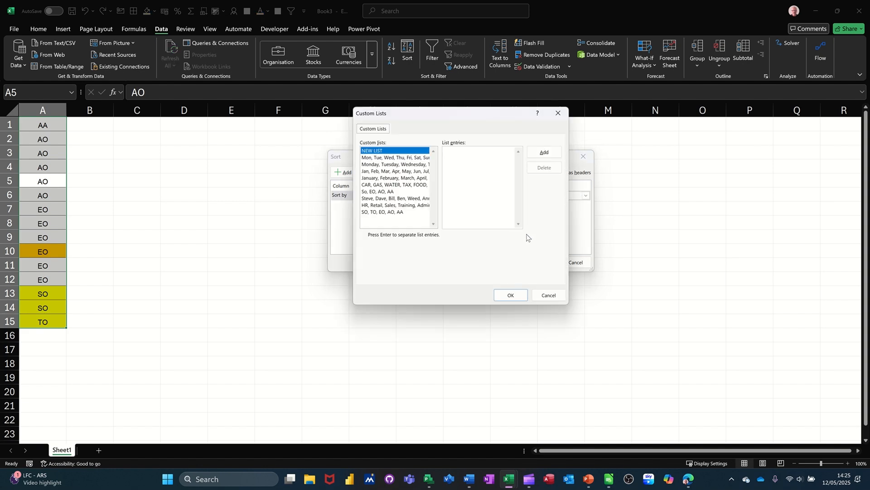
{"action": "left_click", "coordinate": [380, 212]}
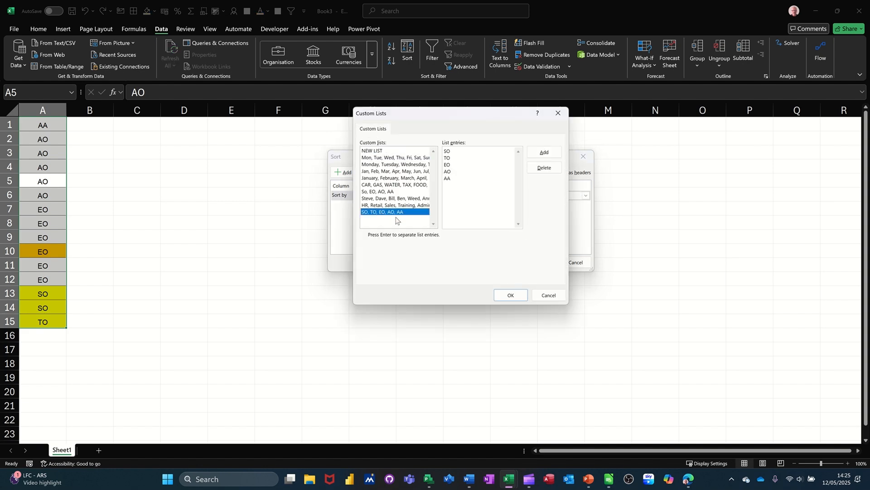
{"action": "left_click", "coordinate": [510, 295]}
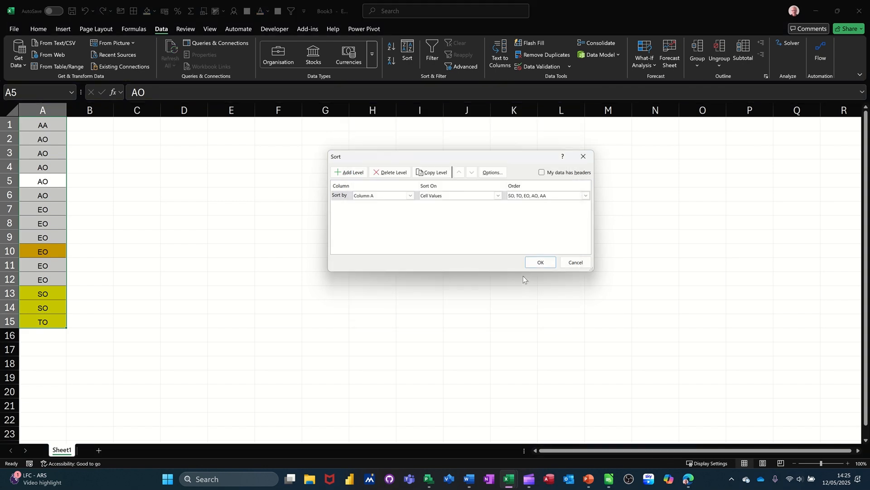
{"action": "left_click", "coordinate": [539, 262]}
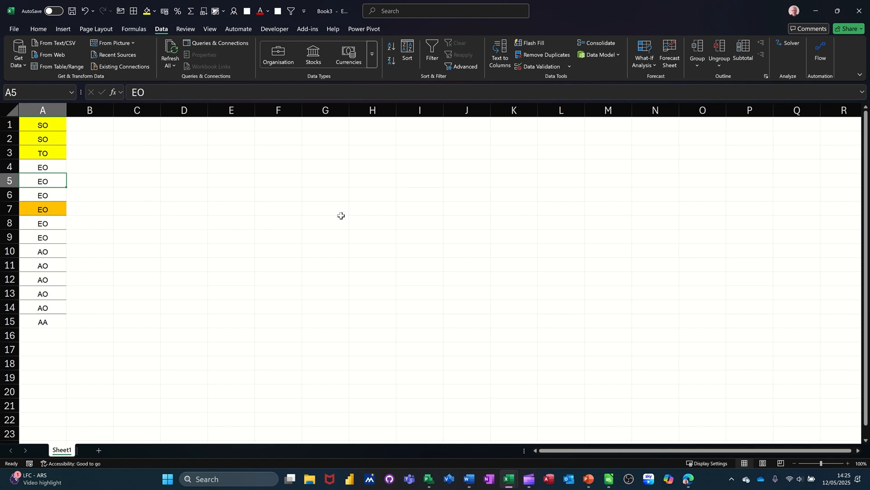
Close the new workbook without saving it.
{"action": "left_click", "coordinate": [331, 186]}
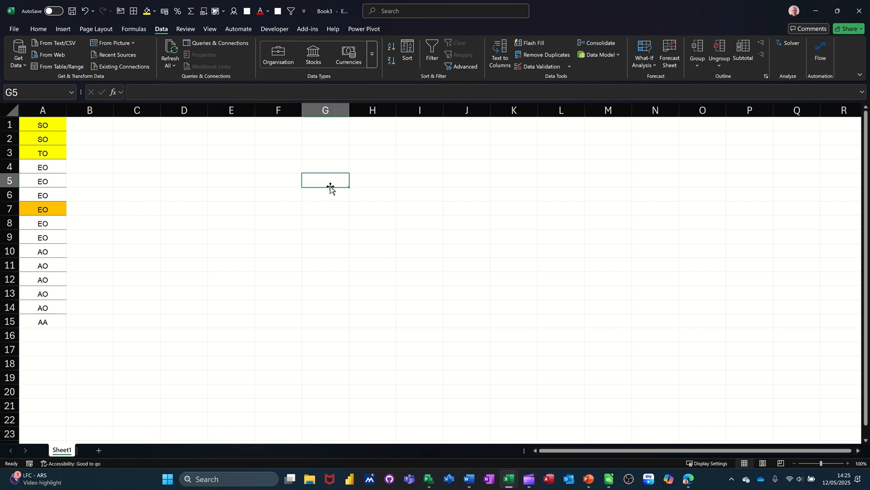
{"action": "key", "text": "alt+F4"}
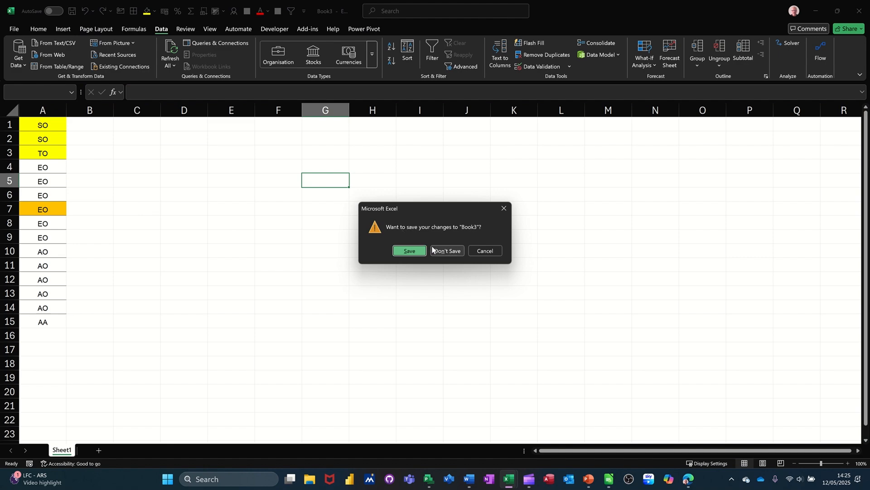
{"action": "left_click", "coordinate": [448, 251]}
Copy Microsoft Training from the course column into J3 and widen column J to fit.
{"action": "left_click", "coordinate": [182, 194]}
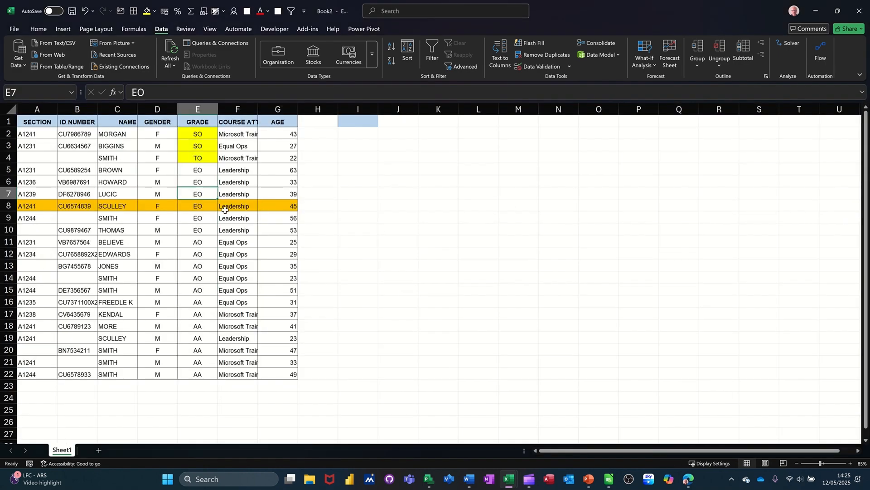
{"action": "left_click_drag", "start_coordinate": [237, 134], "coordinate": [236, 173]}
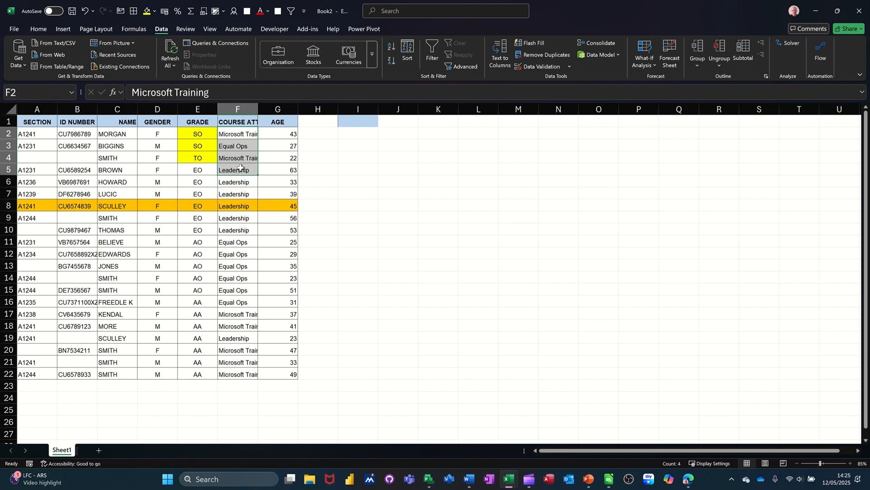
{"action": "left_click", "coordinate": [236, 136]}
{"action": "left_click_drag", "start_coordinate": [240, 139], "coordinate": [407, 146]}
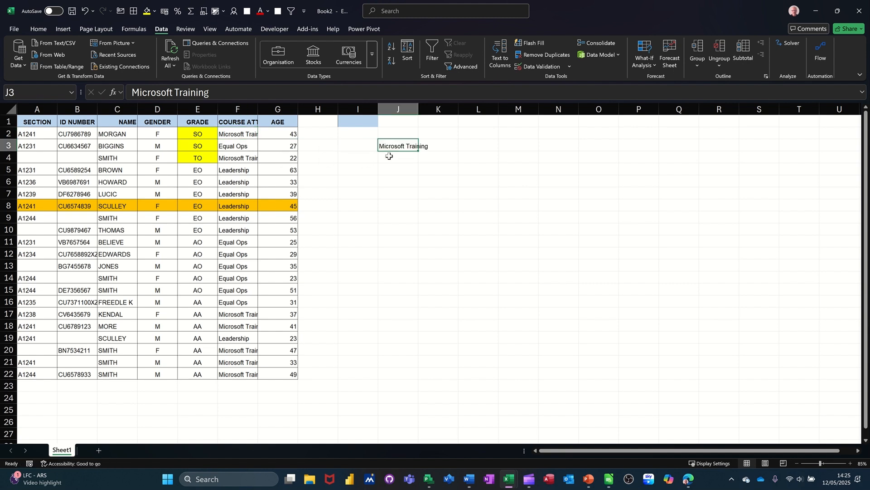
{"action": "double_click", "coordinate": [418, 113]}
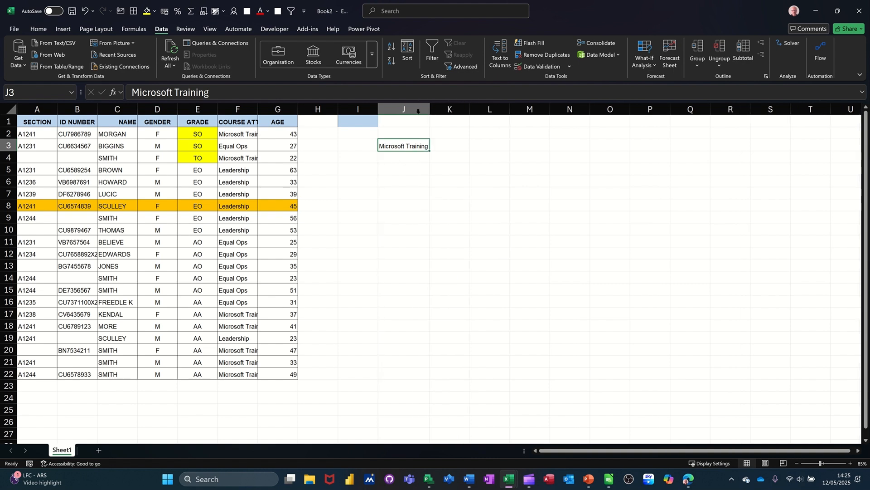
Copy Leadership into J2 and Equal Ops into J4 beneath the header area.
{"action": "left_click", "coordinate": [239, 171]}
{"action": "left_click_drag", "start_coordinate": [241, 178], "coordinate": [408, 140]}
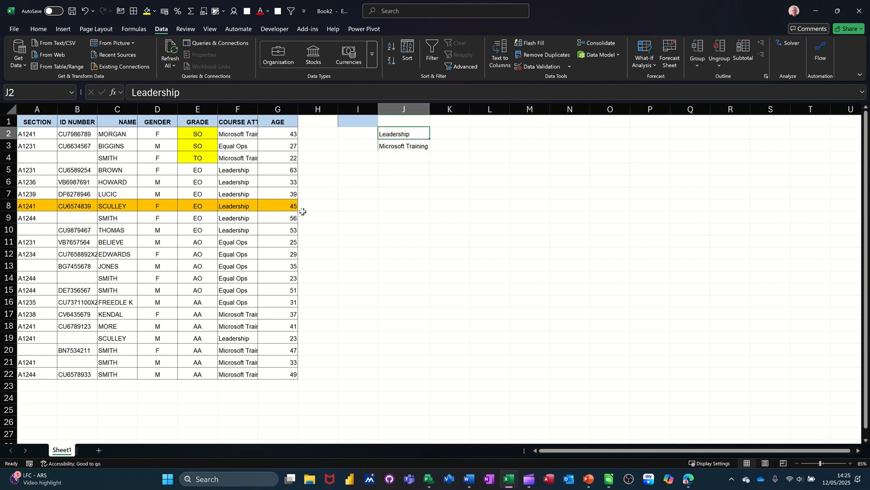
{"action": "left_click", "coordinate": [240, 246]}
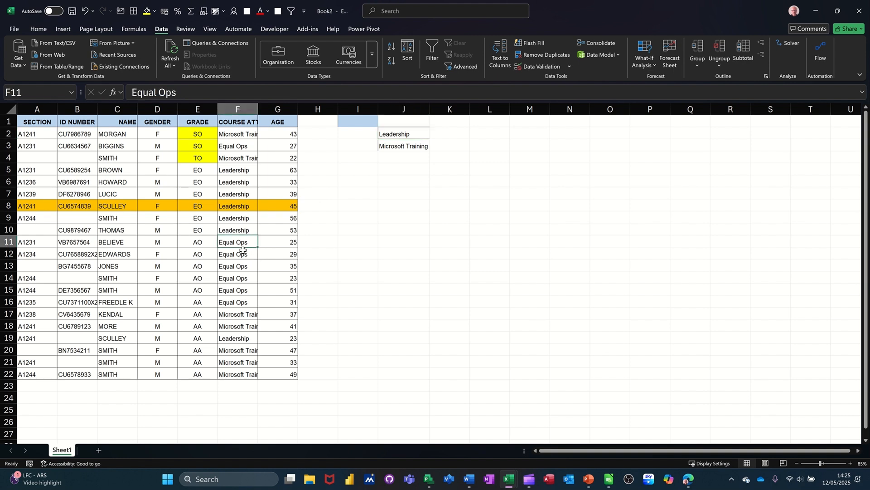
{"action": "left_click_drag", "start_coordinate": [241, 246], "coordinate": [397, 158]}
{"action": "left_click", "coordinate": [445, 216]}
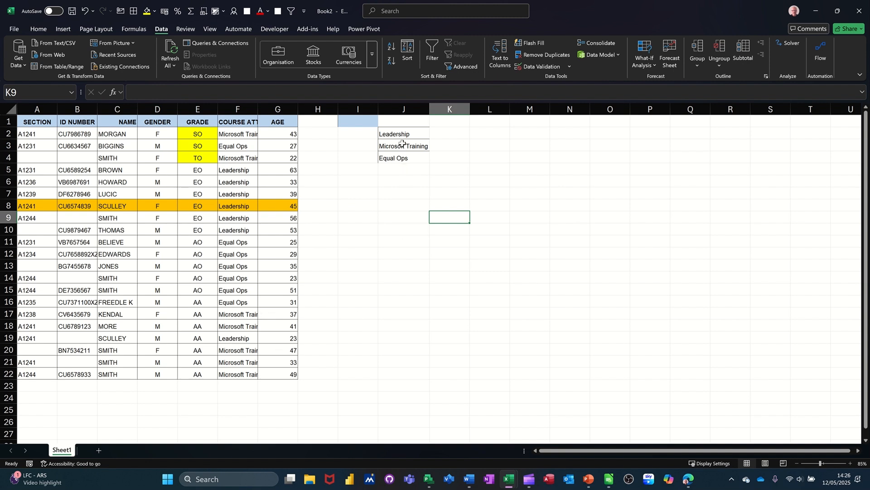
Select the course names in J2:J4 and run a spell check on them.
{"action": "left_click_drag", "start_coordinate": [399, 134], "coordinate": [399, 159]}
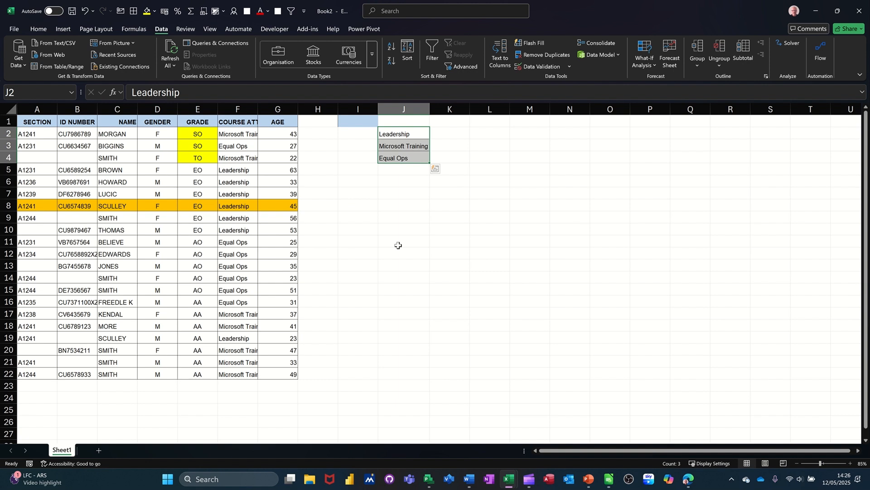
{"action": "key", "text": "F7"}
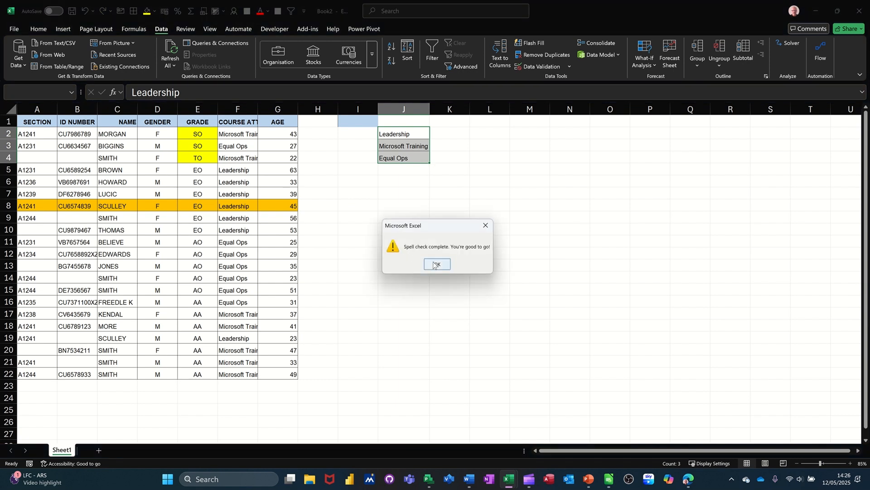
{"action": "left_click", "coordinate": [436, 265]}
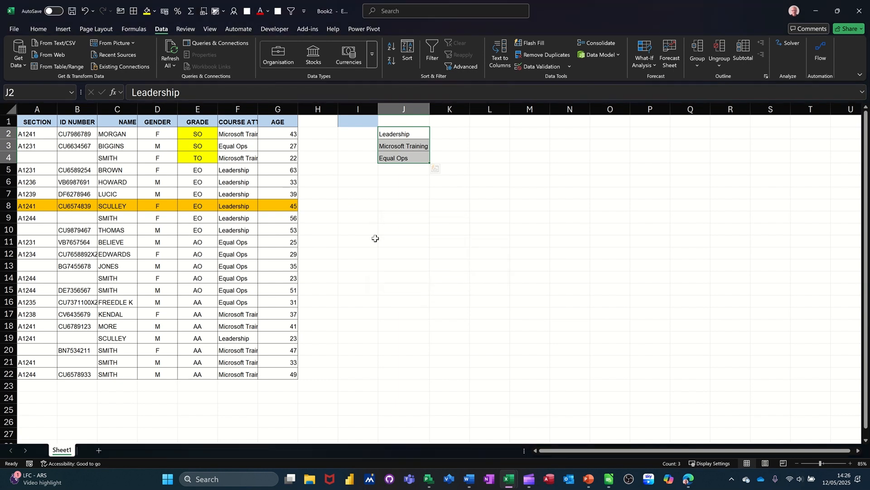
Import J2:J4 from the advanced options as a new custom list Leadership, Microsoft Training, Equal Ops.
{"action": "left_click", "coordinate": [14, 29]}
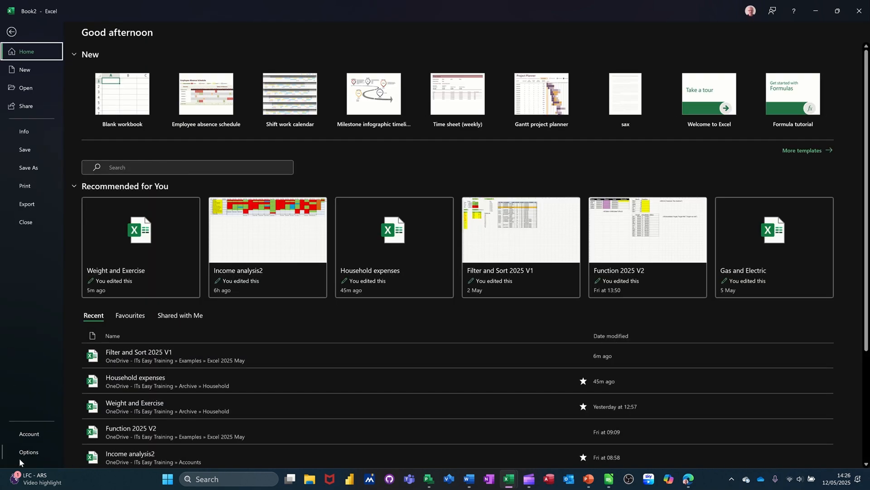
{"action": "left_click", "coordinate": [22, 449]}
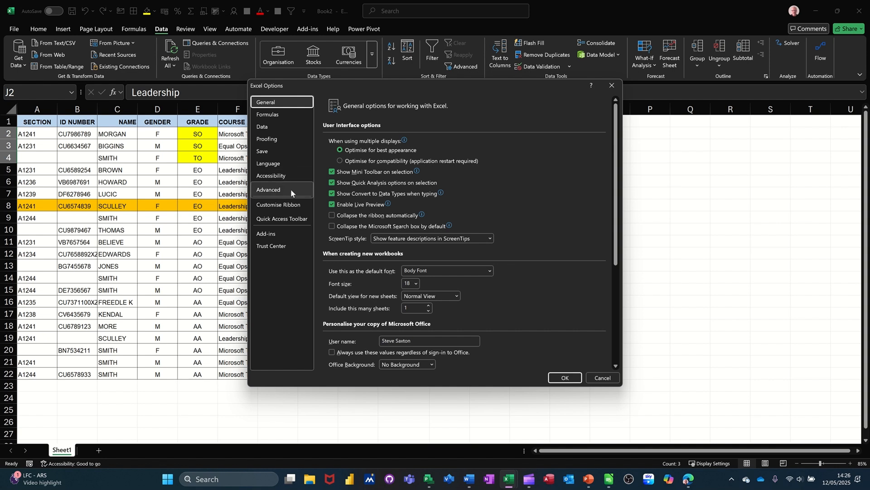
{"action": "left_click", "coordinate": [264, 191]}
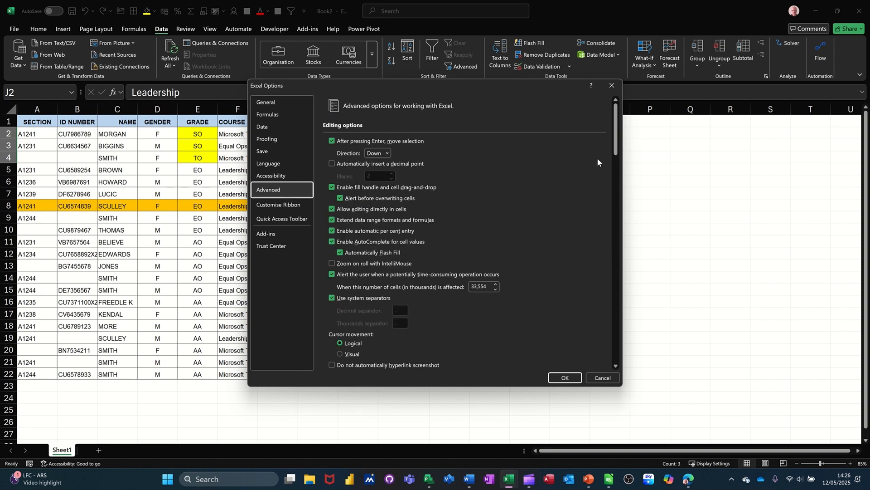
{"action": "left_click_drag", "start_coordinate": [615, 125], "coordinate": [601, 330]}
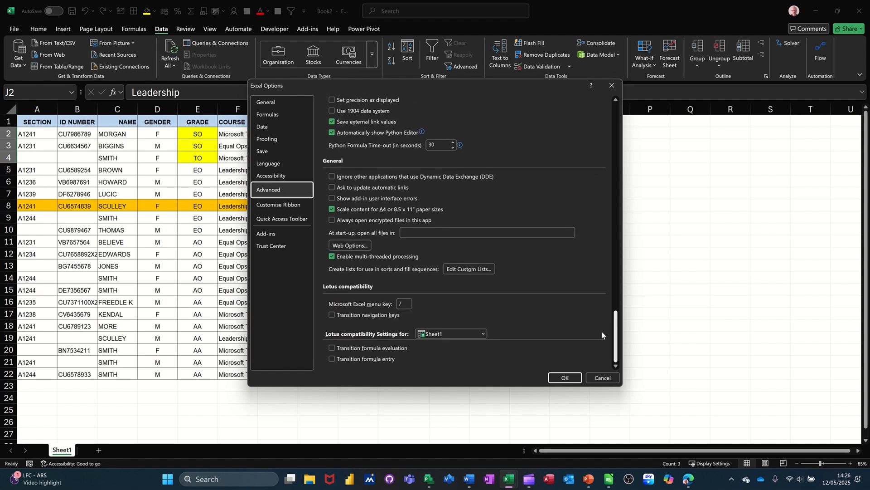
{"action": "left_click", "coordinate": [458, 270]}
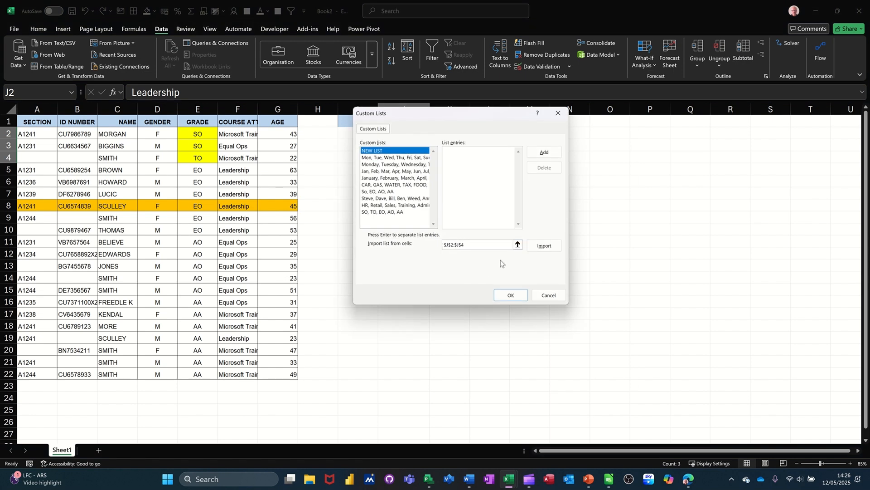
{"action": "left_click", "coordinate": [536, 247]}
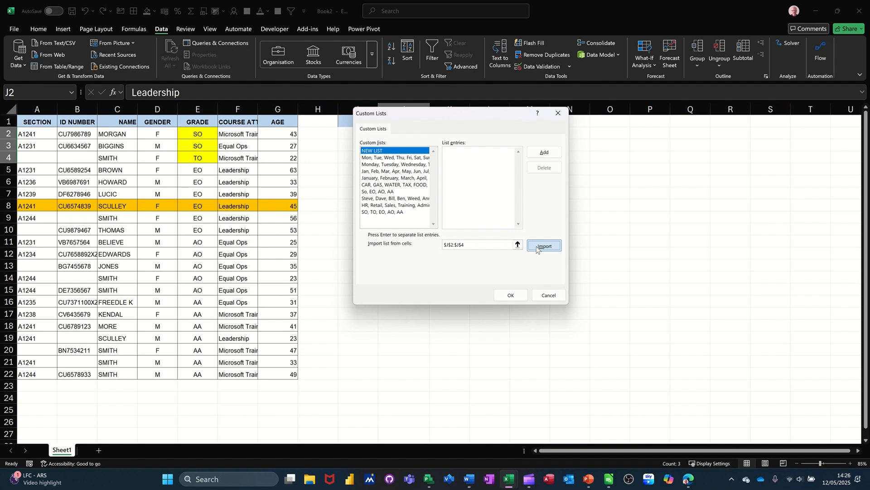
{"action": "left_click", "coordinate": [511, 295]}
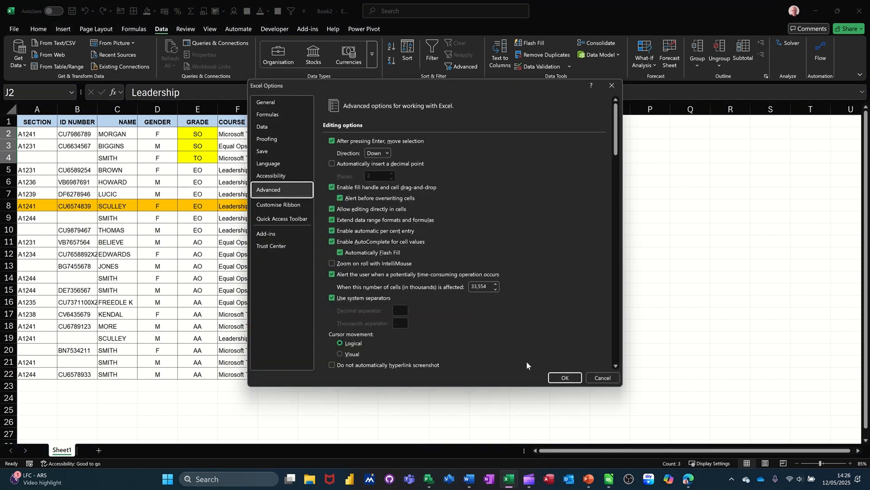
{"action": "left_click", "coordinate": [553, 376]}
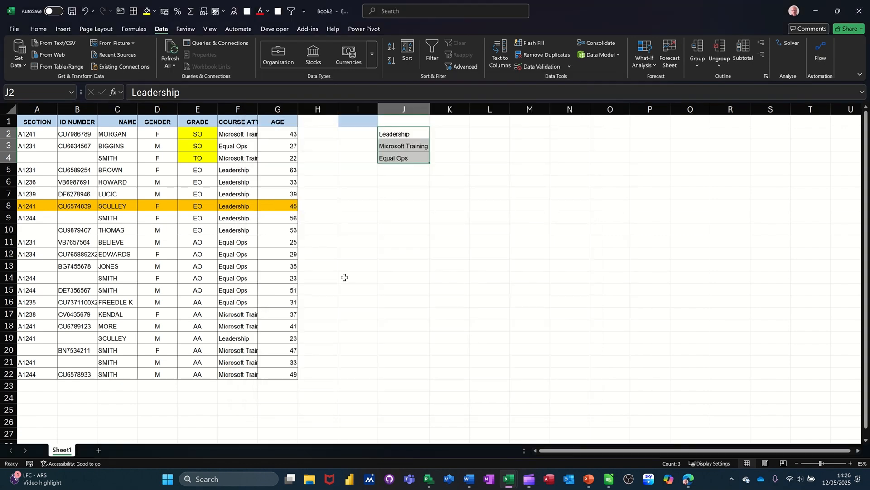
Sort the staff table by COURSE ATTENDED using the Leadership, Microsoft Training, Equal Ops custom list.
{"action": "left_click", "coordinate": [234, 183]}
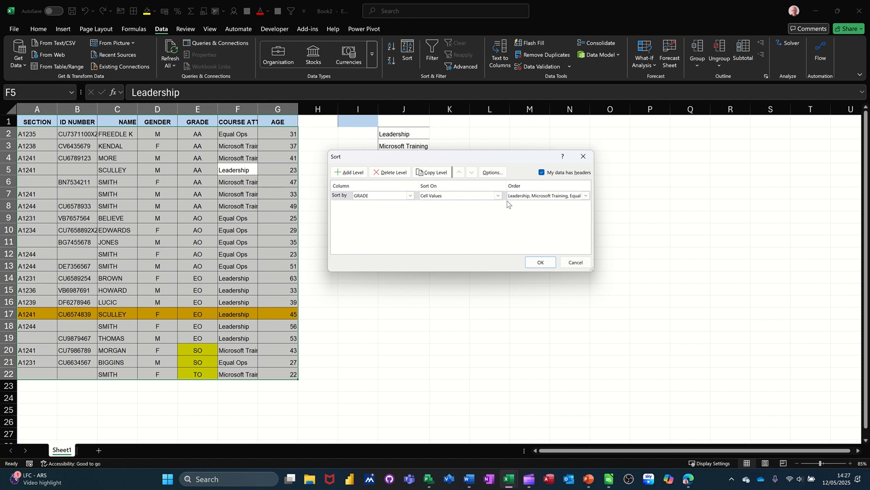
{"action": "left_click", "coordinate": [409, 197]}
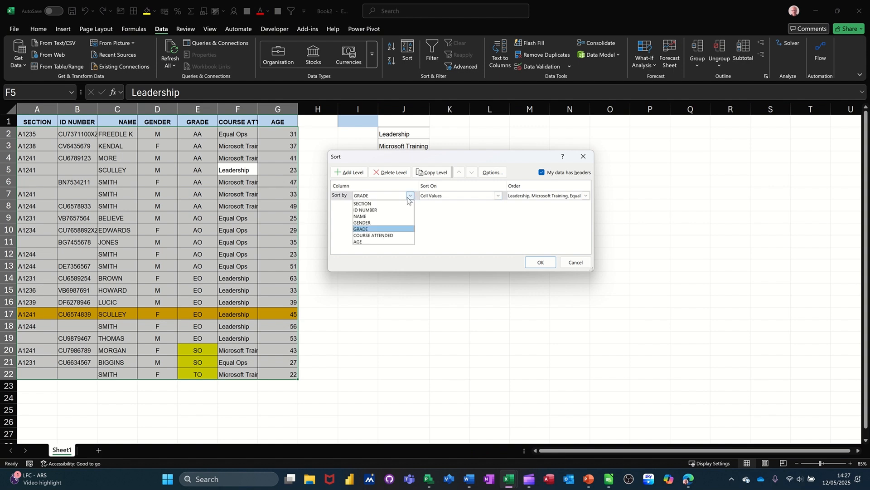
{"action": "left_click", "coordinate": [388, 235]}
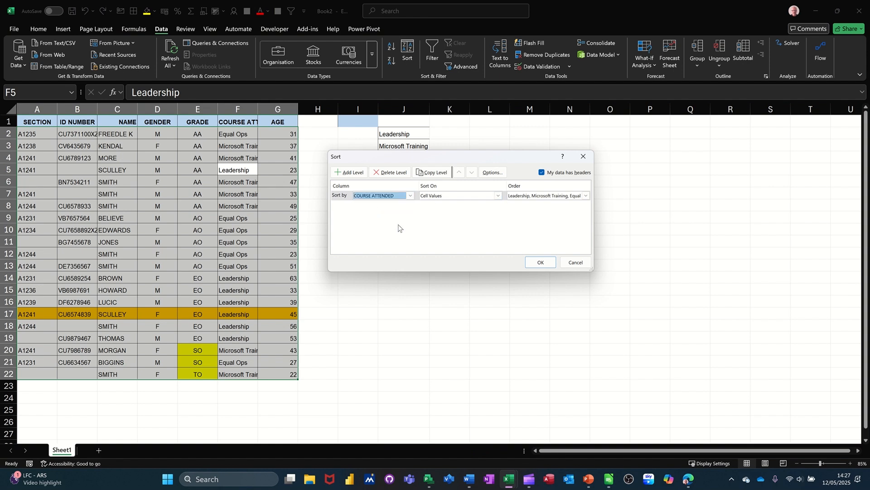
{"action": "left_click", "coordinate": [537, 263]}
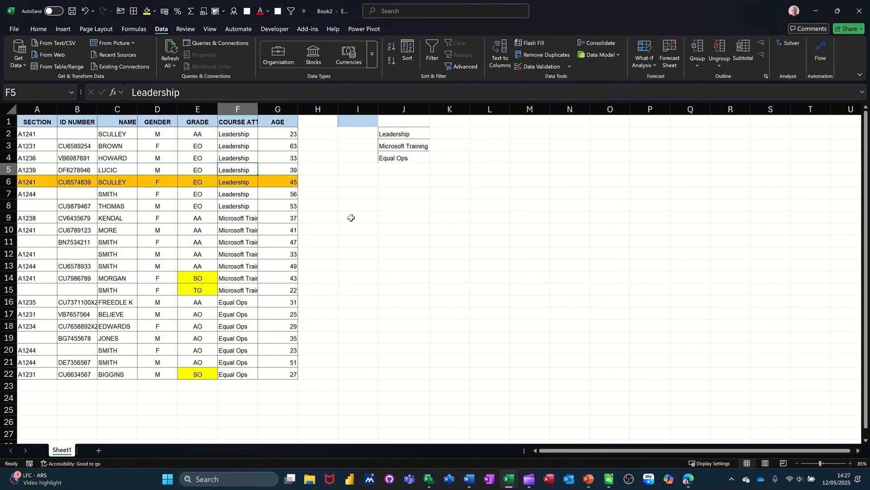
Enter Jan in L5 and fill the month series down to L21.
{"action": "left_click", "coordinate": [434, 202]}
{"action": "left_click", "coordinate": [491, 168]}
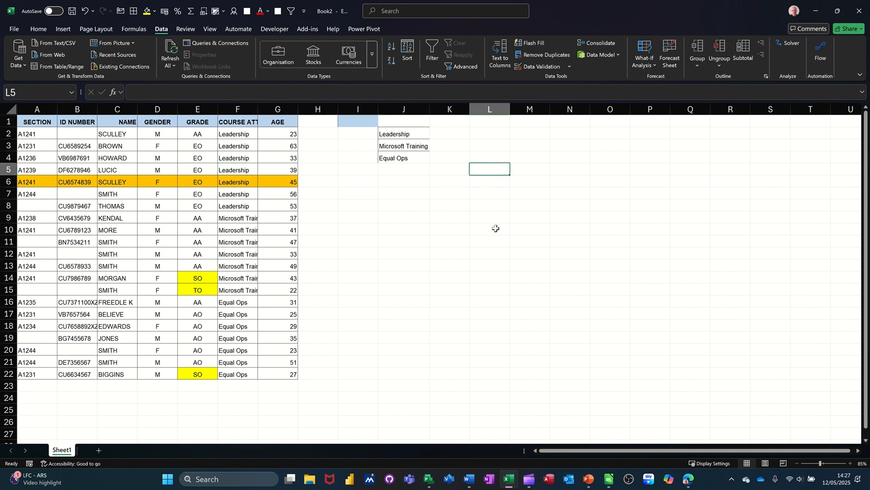
{"action": "type", "text": "Jan"}
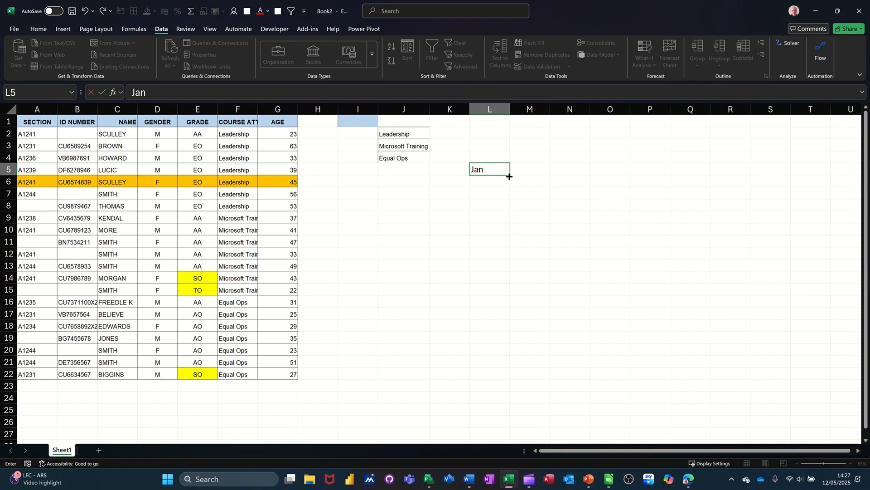
{"action": "left_click_drag", "start_coordinate": [509, 176], "coordinate": [515, 369]}
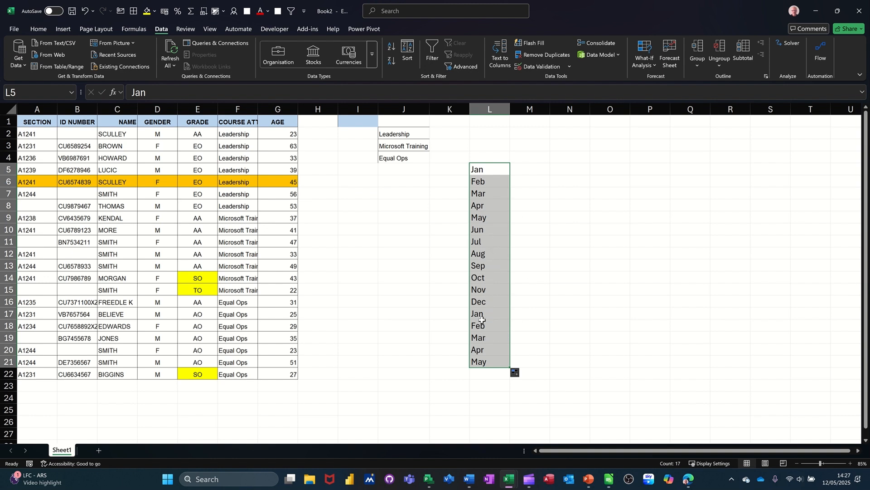
Sort the months in column L by the Jan, Feb, Mar custom list.
{"action": "left_click", "coordinate": [407, 50]}
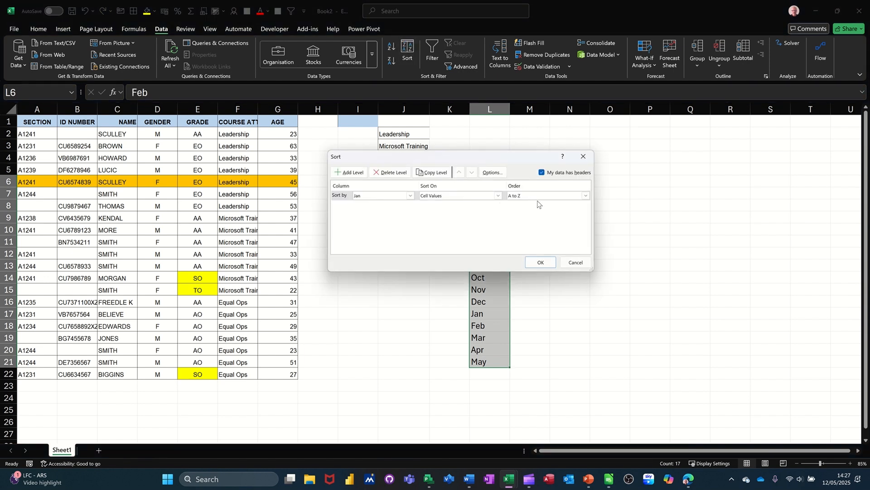
{"action": "left_click", "coordinate": [531, 195]}
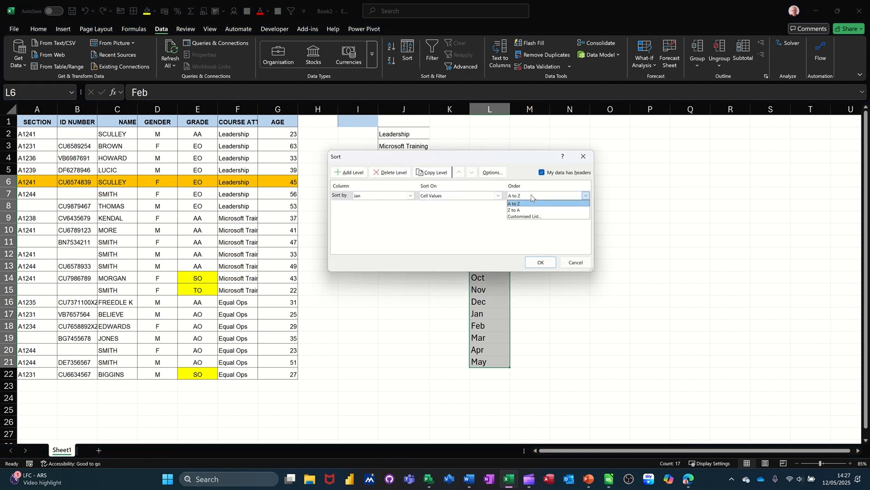
{"action": "left_click", "coordinate": [525, 218]}
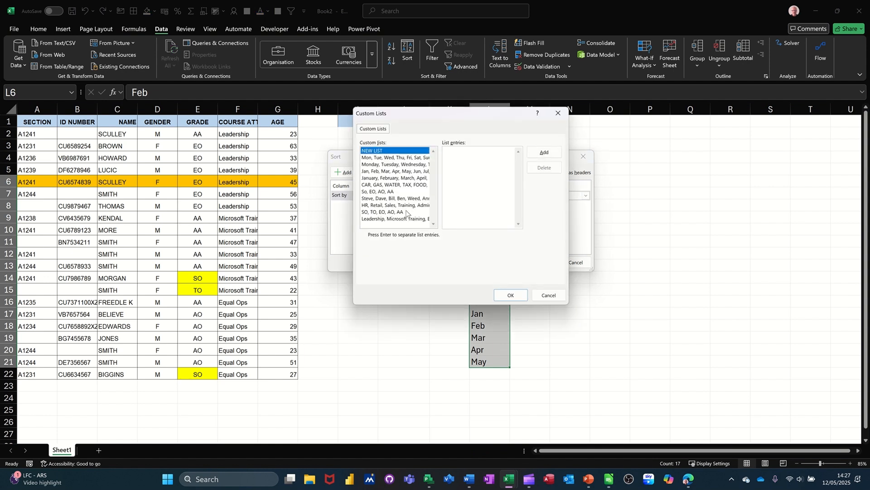
{"action": "left_click", "coordinate": [365, 171]}
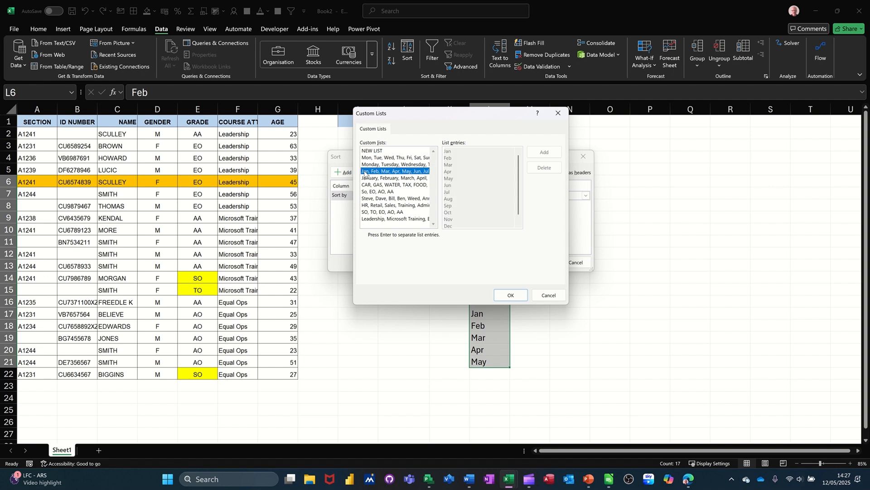
{"action": "left_click", "coordinate": [509, 293]}
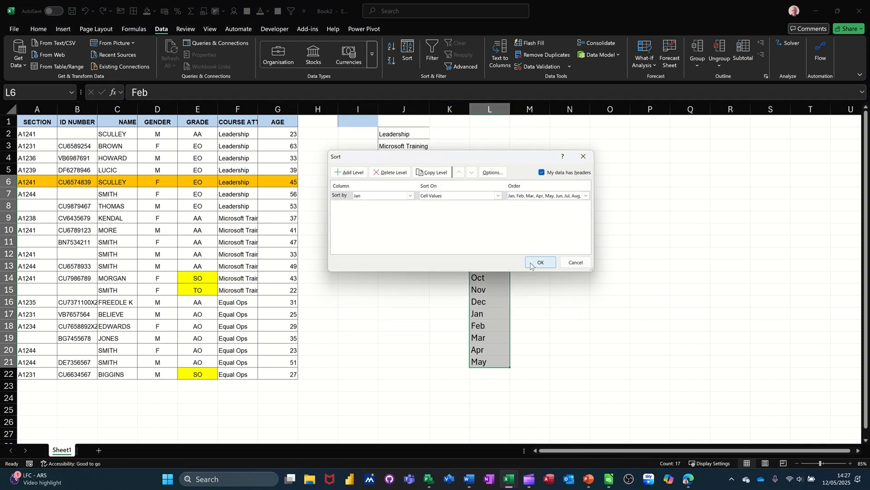
{"action": "left_click", "coordinate": [533, 264]}
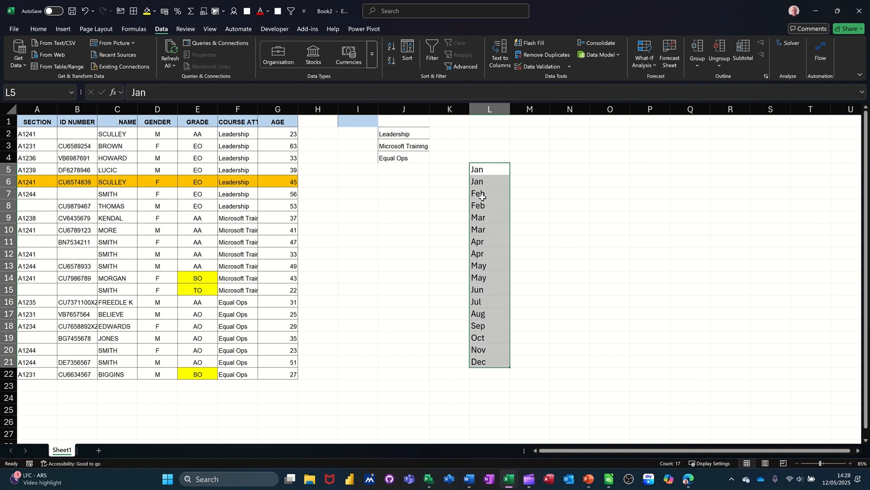
Enter Monday in N5 and fill the weekday series down to N24.
{"action": "left_click", "coordinate": [561, 171]}
{"action": "type", "text": "Mo"}
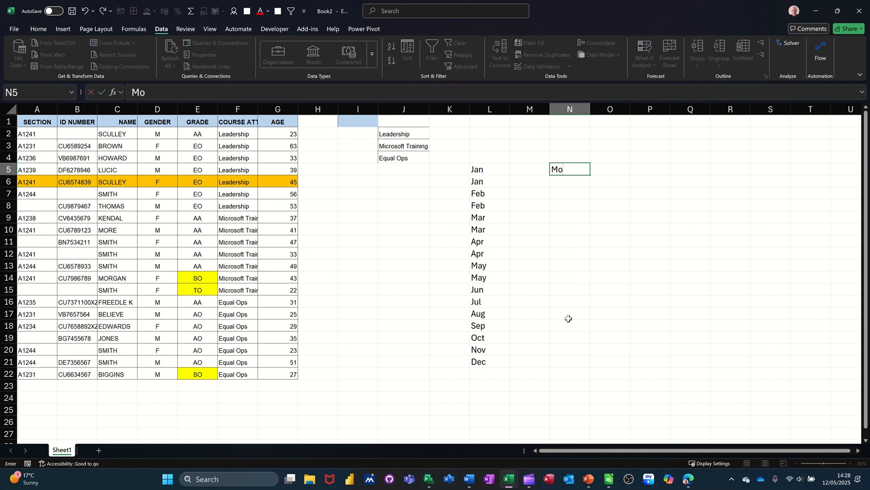
{"action": "type", "text": "nday"}
{"action": "left_click_drag", "start_coordinate": [591, 176], "coordinate": [591, 404]}
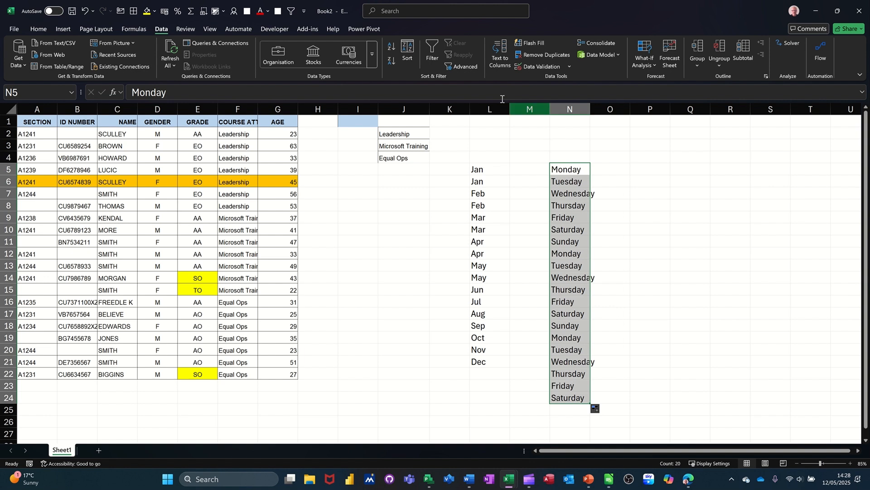
Sort the weekdays in column N by the Monday, Tuesday, Wednesday custom list.
{"action": "left_click", "coordinate": [408, 52]}
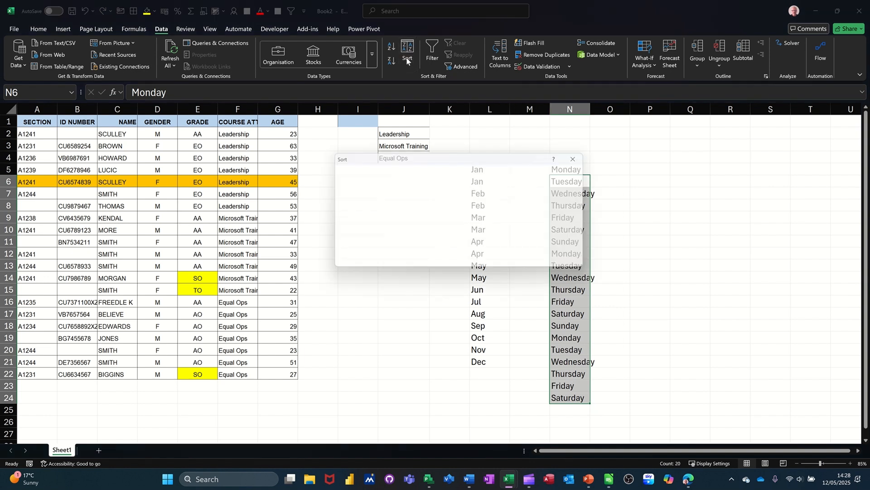
{"action": "left_click", "coordinate": [536, 199]}
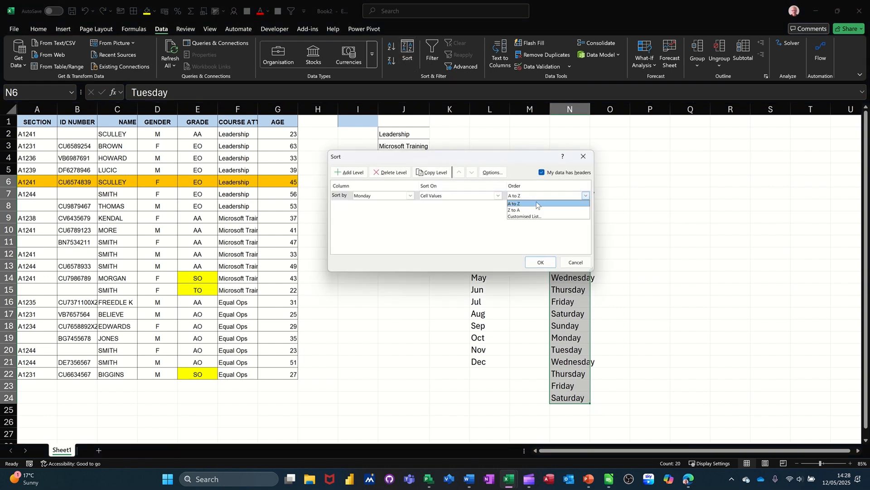
{"action": "left_click", "coordinate": [518, 217]}
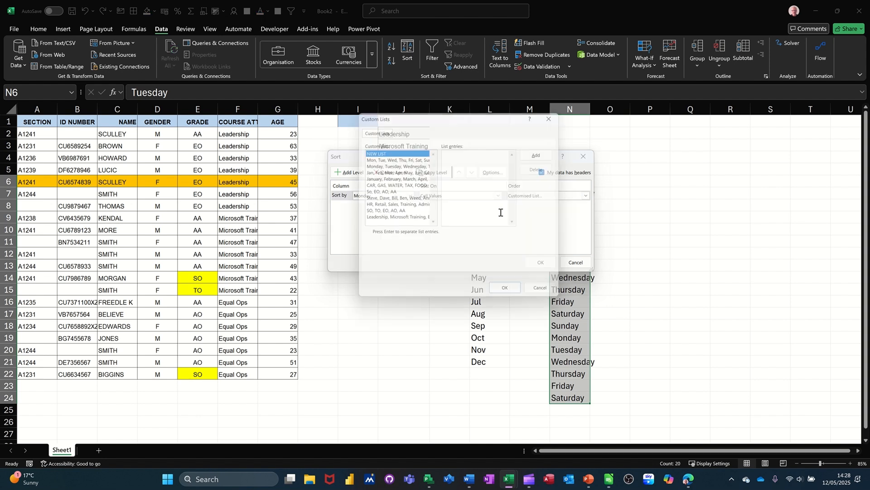
{"action": "left_click", "coordinate": [372, 164]}
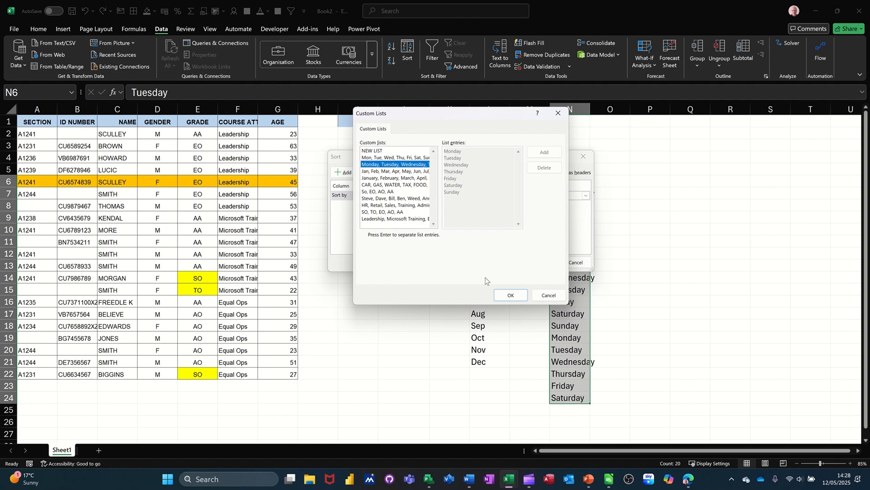
{"action": "left_click", "coordinate": [511, 295]}
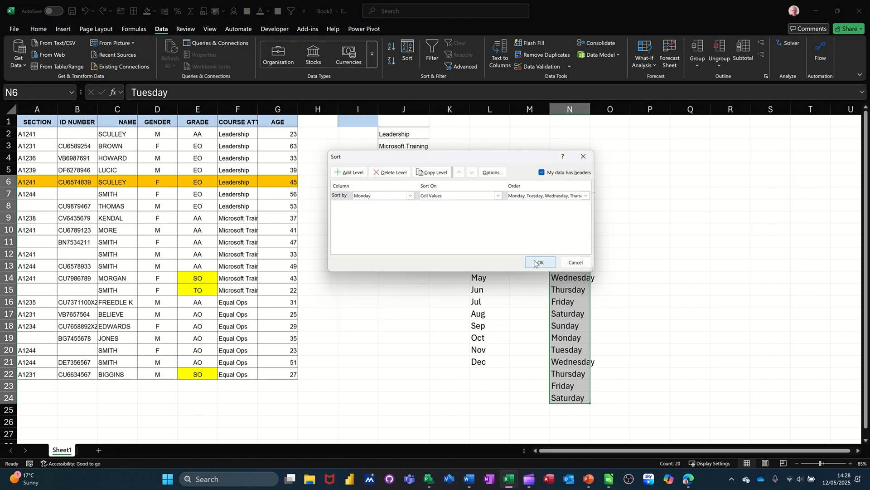
{"action": "left_click", "coordinate": [540, 262]}
{"action": "left_click", "coordinate": [582, 172]}
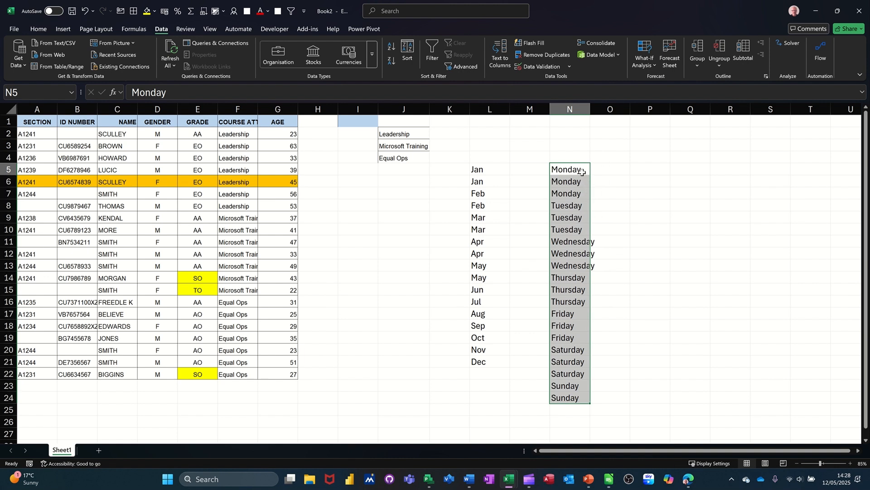